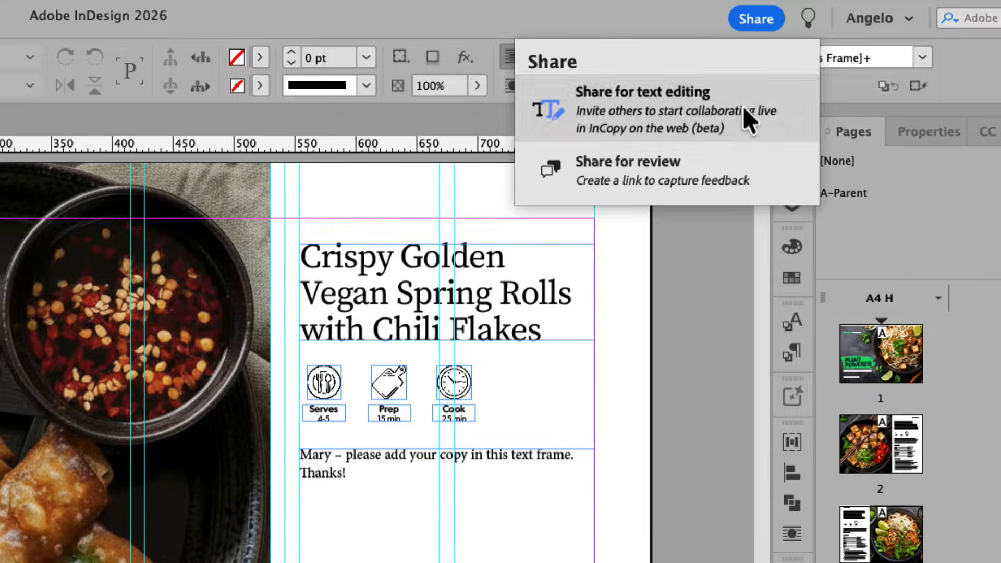
# - Share for text editing, inviting the copywriter's e-mail with a message asking to review the copy and add the final recipe on Page 6
pyautogui.click(747, 112)
pyautogui.write('w')
pyautogui.click(826, 240)
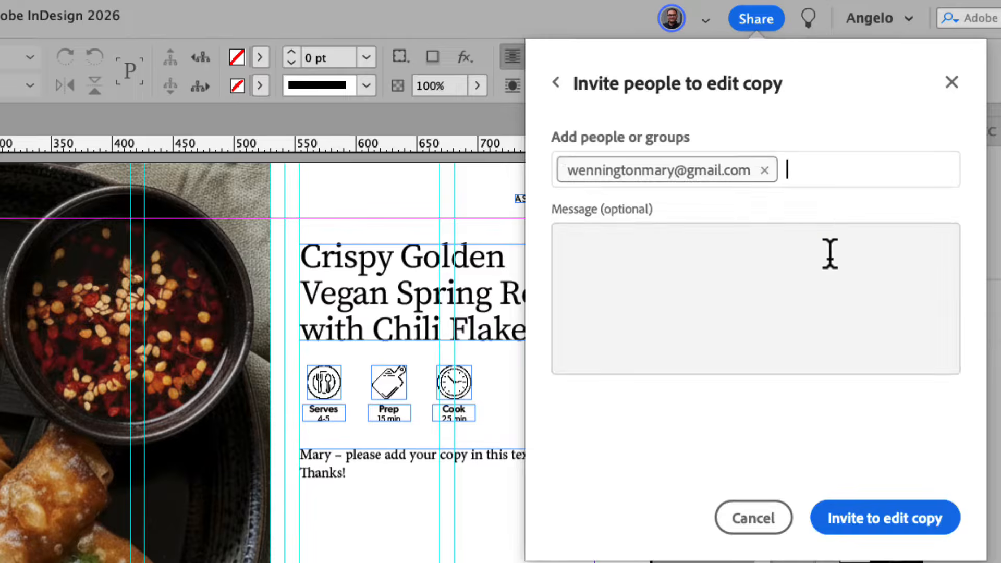
pyautogui.click(830, 253)
pyautogui.write('Hi Mary! I have designed the Plant Powered recipe cards. Could you kindly review the copy and also add the final recipe on Page 6? Thanks!')
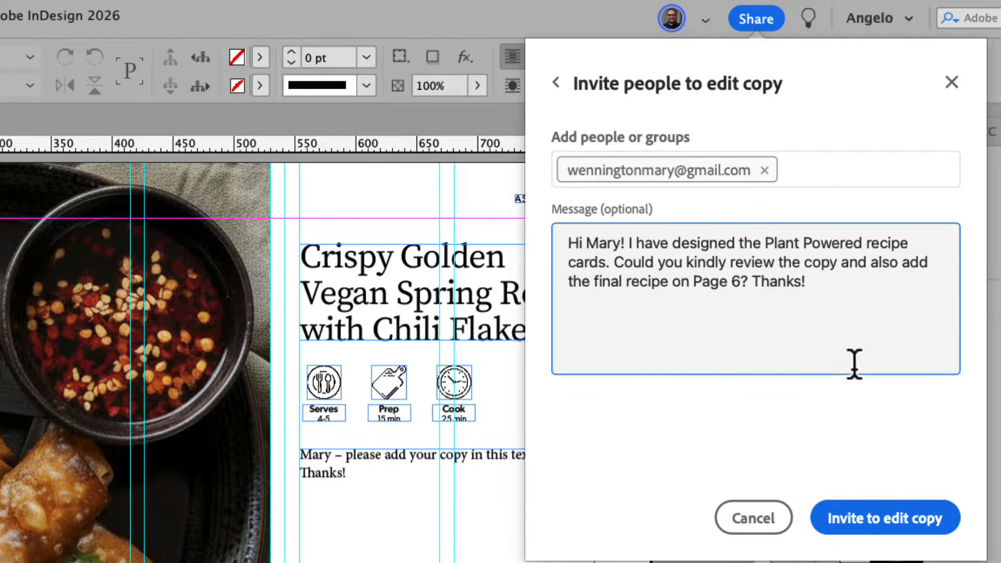
pyautogui.click(912, 522)
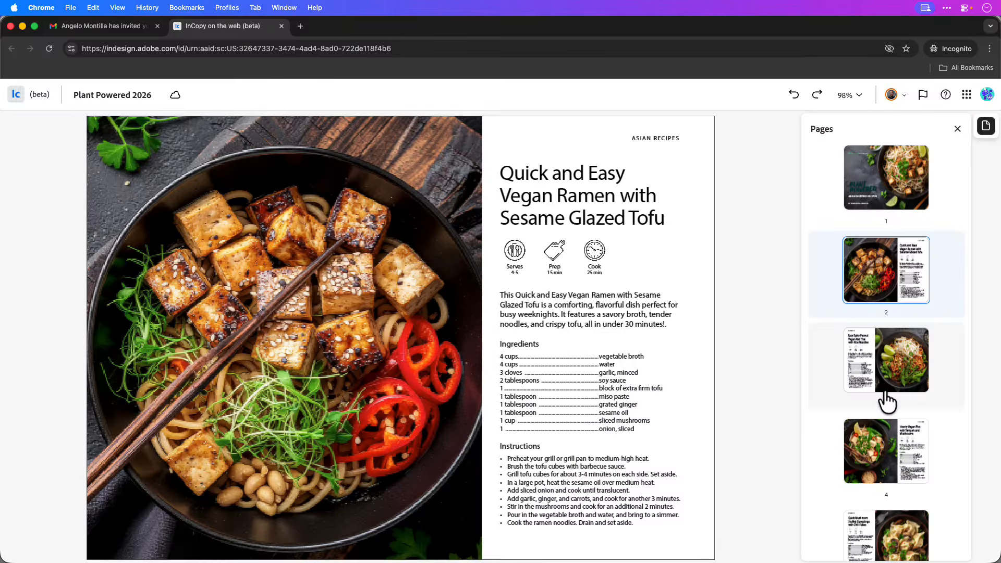
# - Switch to Plant Powered 2026 in InCopy on the web and view page 3 and the recipe pages after it
pyautogui.click(891, 397)
pyautogui.scroll(-5, 893, 375)
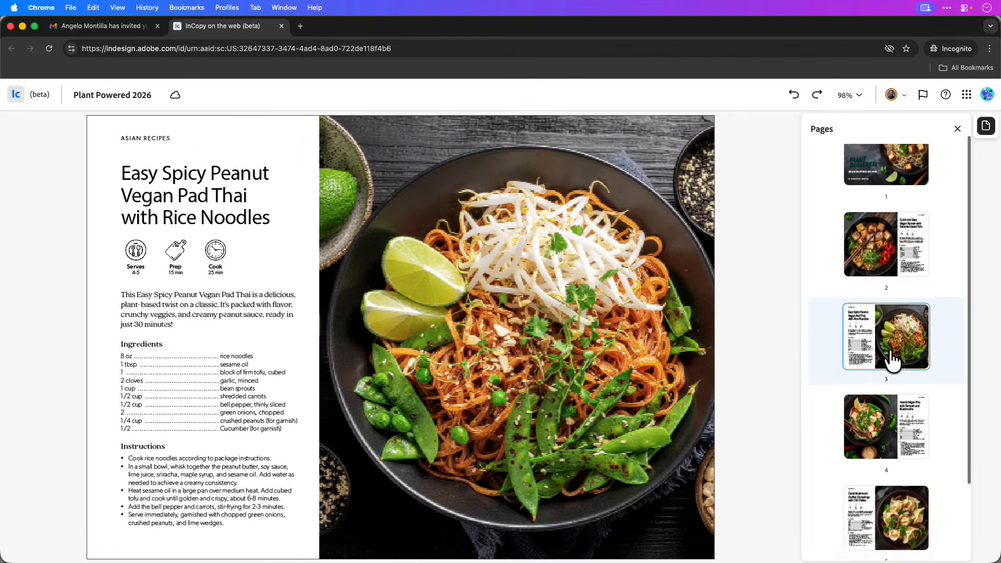
pyautogui.click(871, 524)
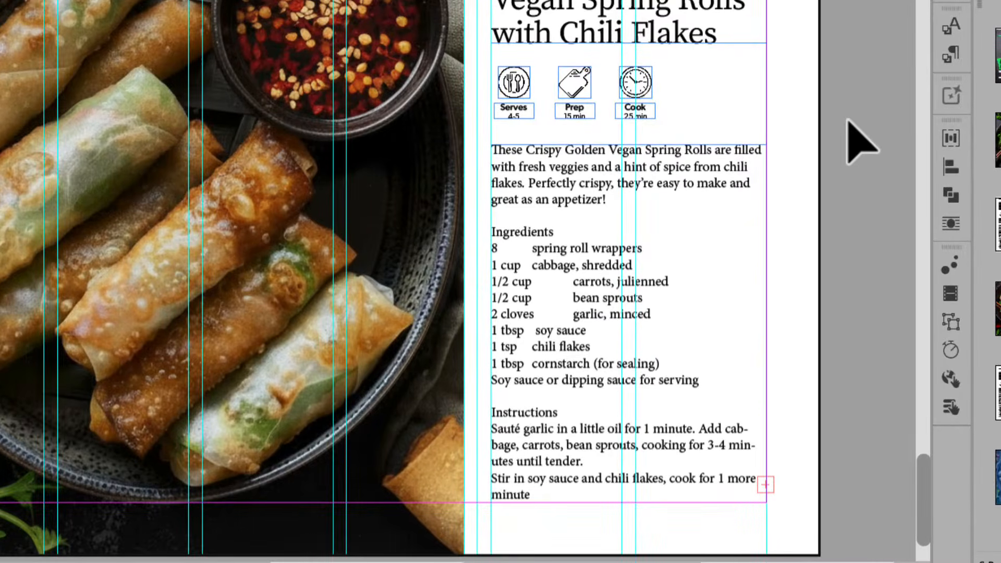
pyautogui.click(711, 154)
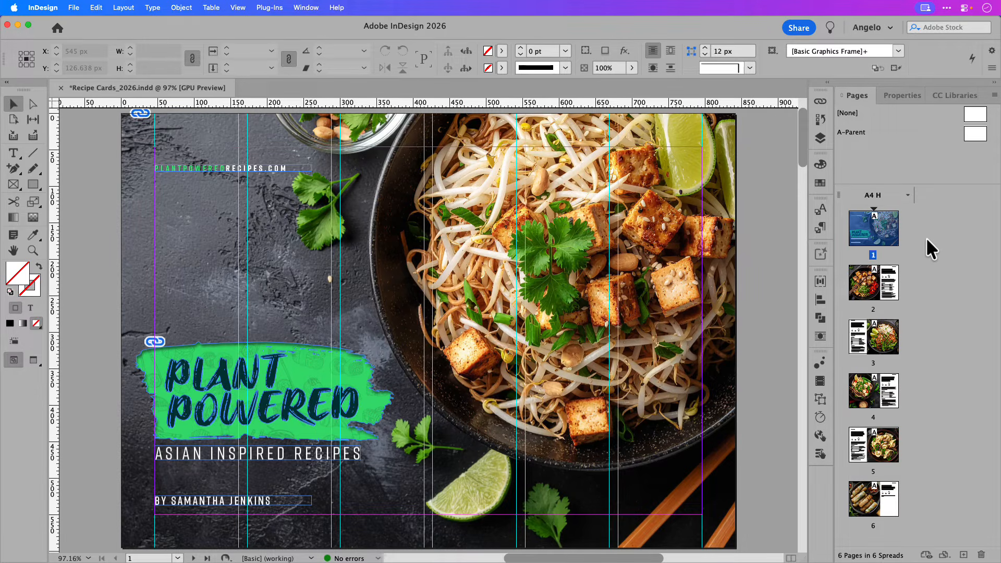
# - Look through the recipe cards in InDesign one by one from page 2 to page 6
pyautogui.doubleClick(868, 278)
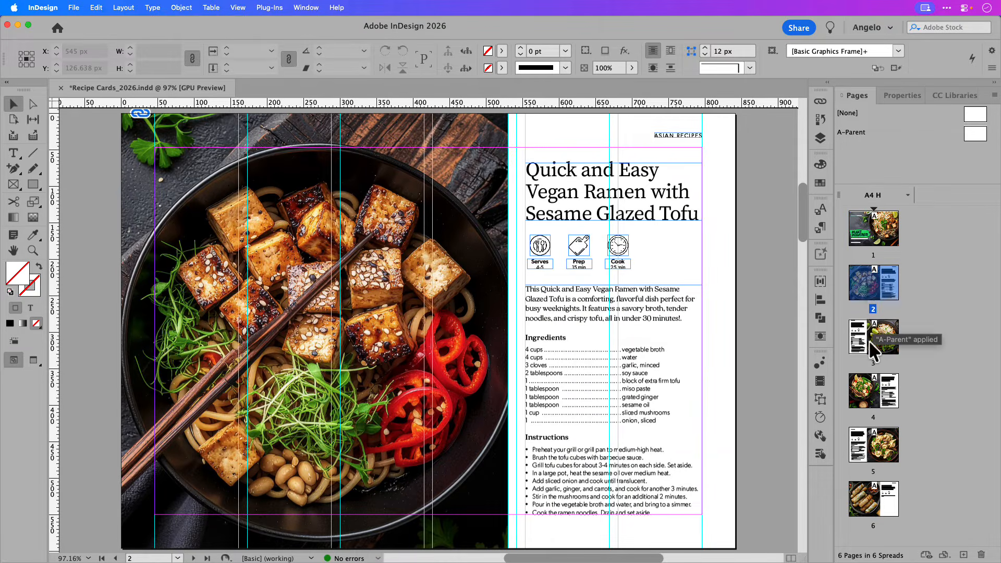
pyautogui.doubleClick(868, 350)
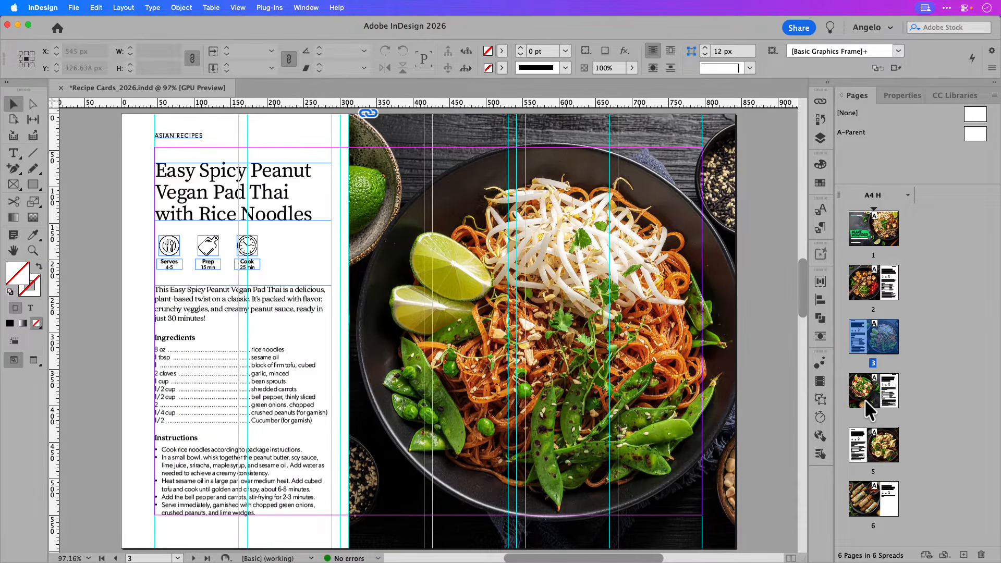
pyautogui.doubleClick(865, 400)
pyautogui.doubleClick(870, 444)
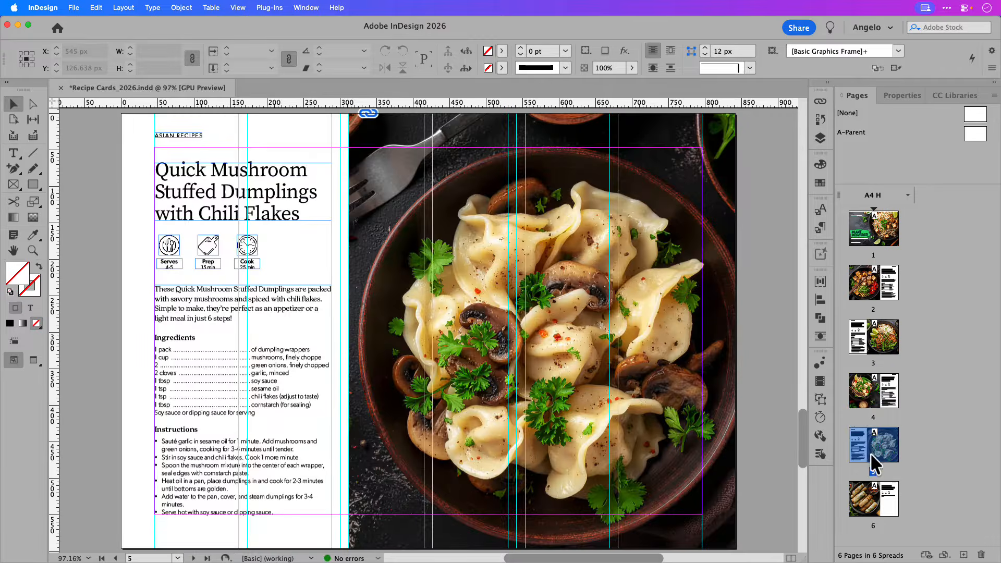
pyautogui.doubleClick(871, 494)
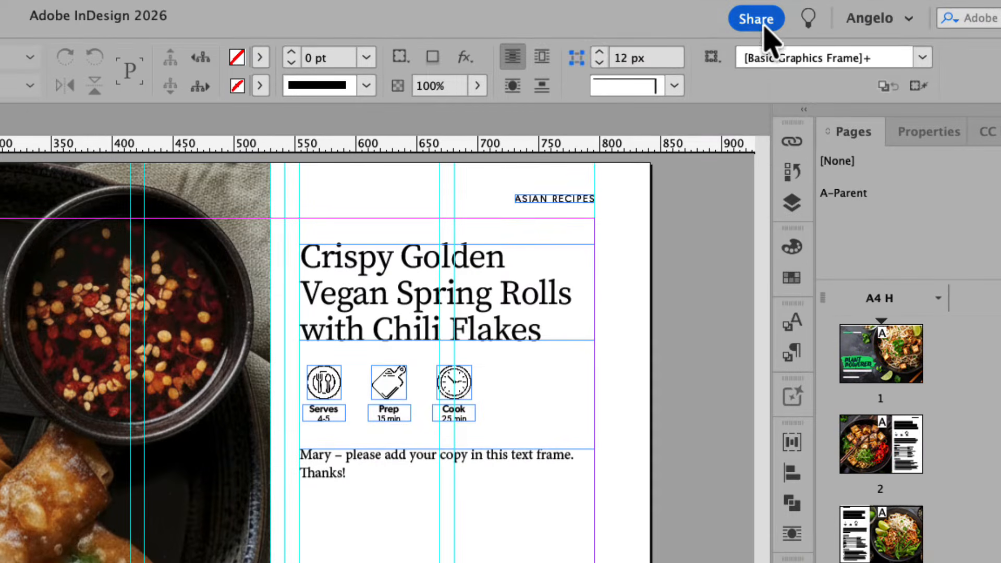
# - Start sharing Recipe Cards_2026 for text editing and choose to save it to Creative Cloud
pyautogui.click(761, 21)
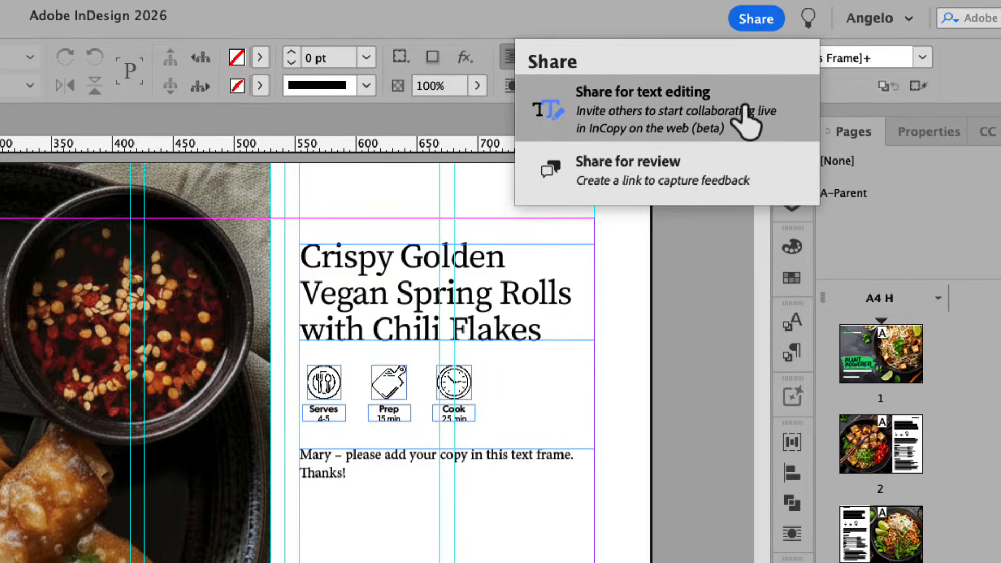
pyautogui.click(746, 113)
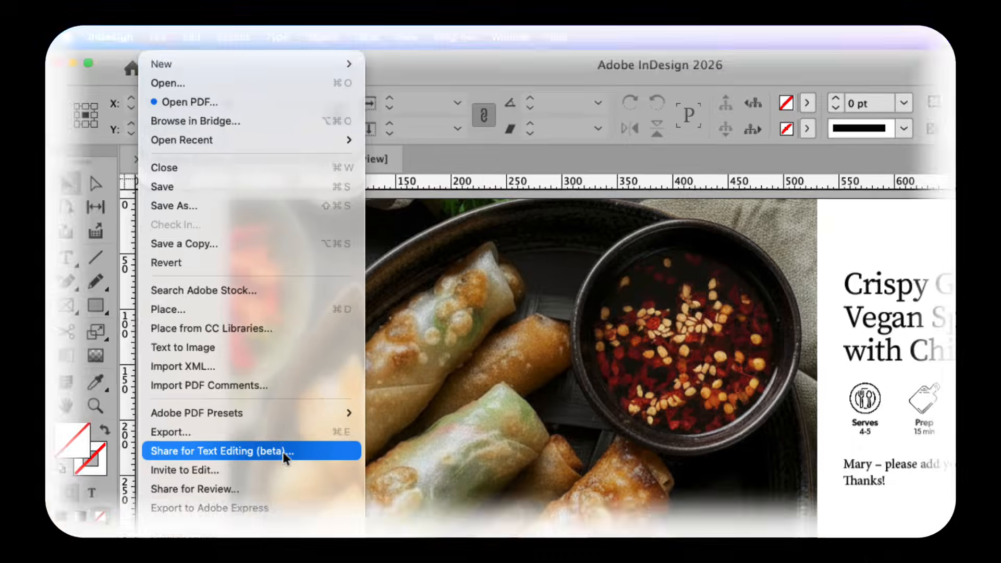
pyautogui.click(261, 468)
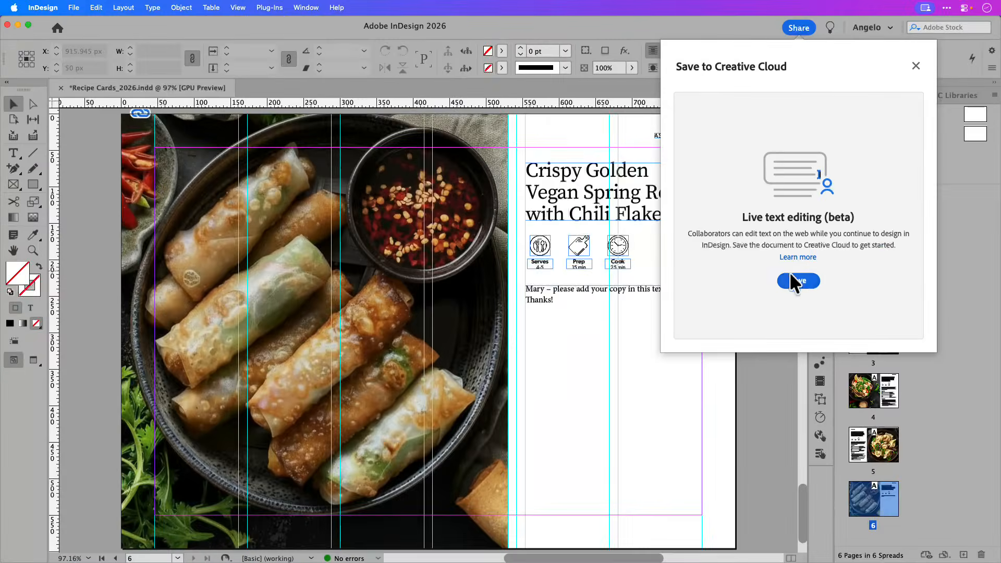
pyautogui.click(756, 441)
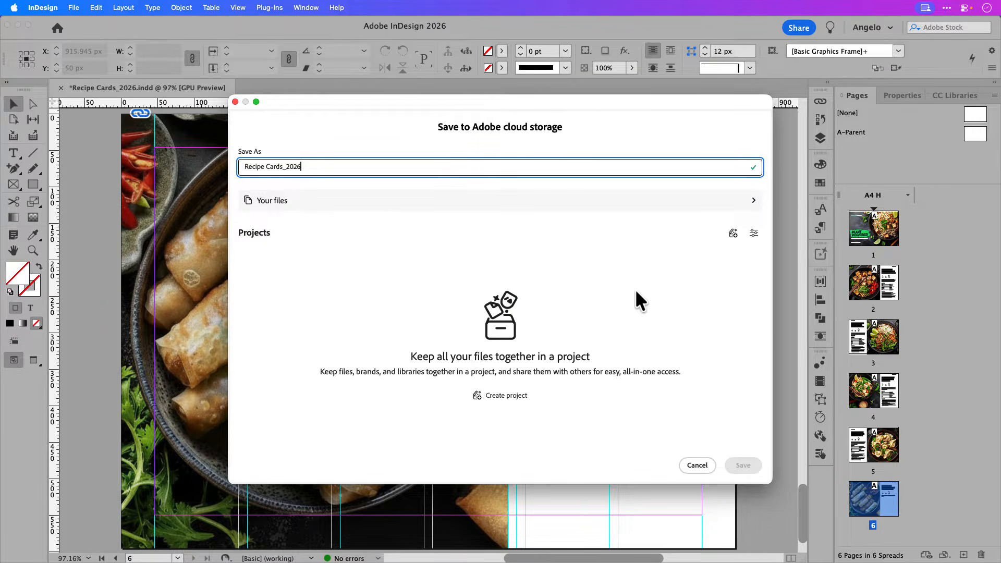
# - Save the document to Your files in Adobe cloud storage as Plant Powered 2026, accepting the linked-assets warning
pyautogui.press('super+a')
pyautogui.press('BackSpace')
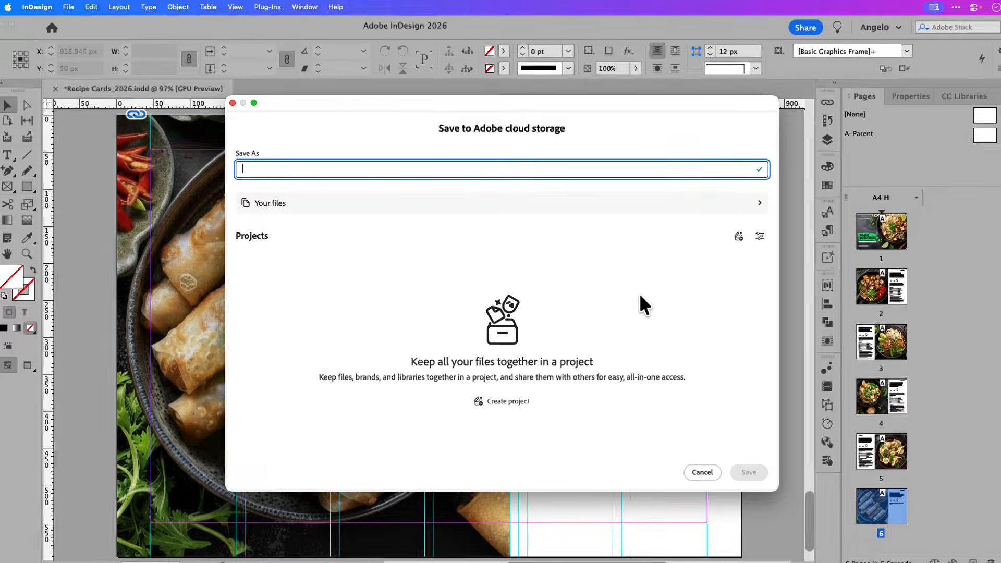
pyautogui.write('Plant Powered 2026')
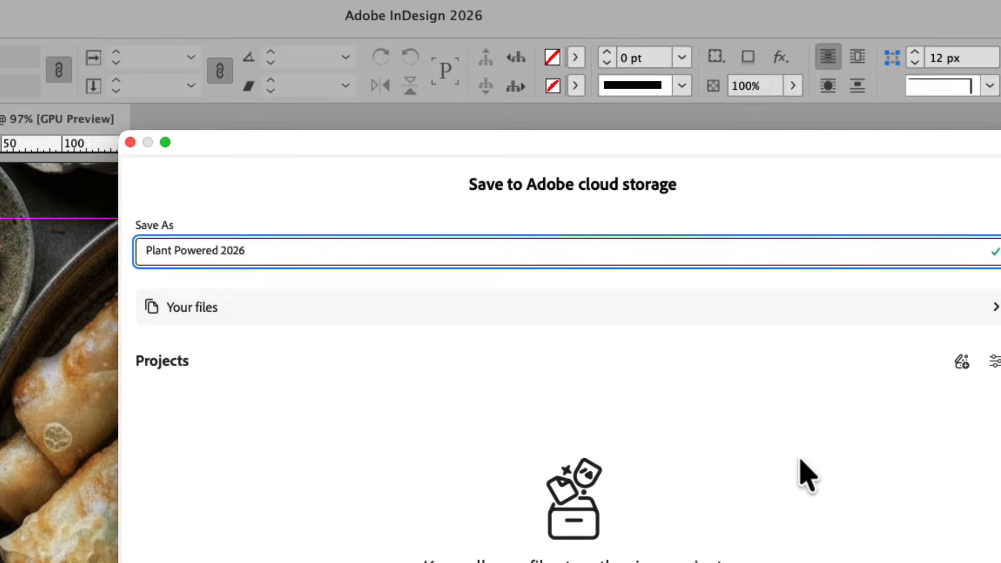
pyautogui.click(295, 320)
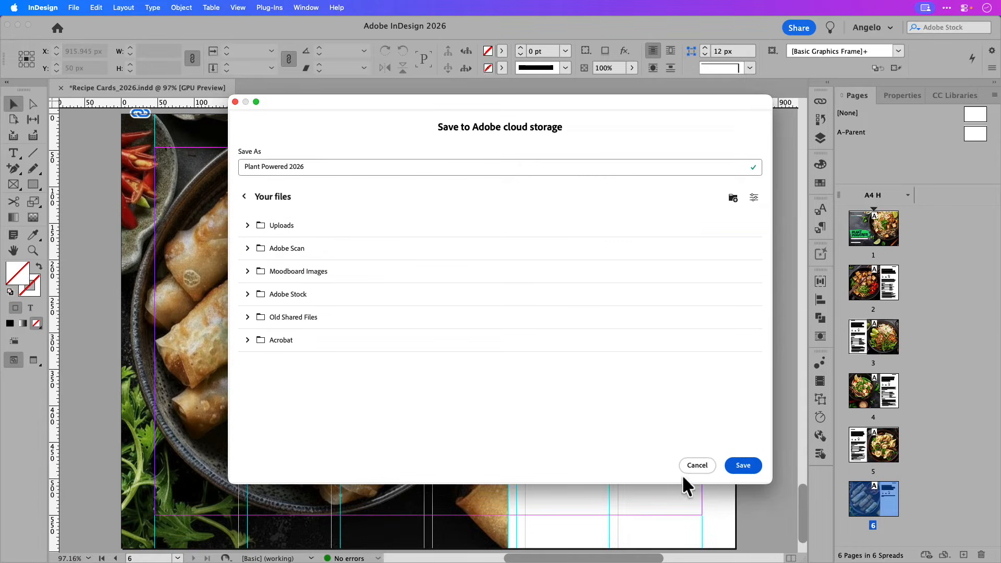
pyautogui.click(743, 470)
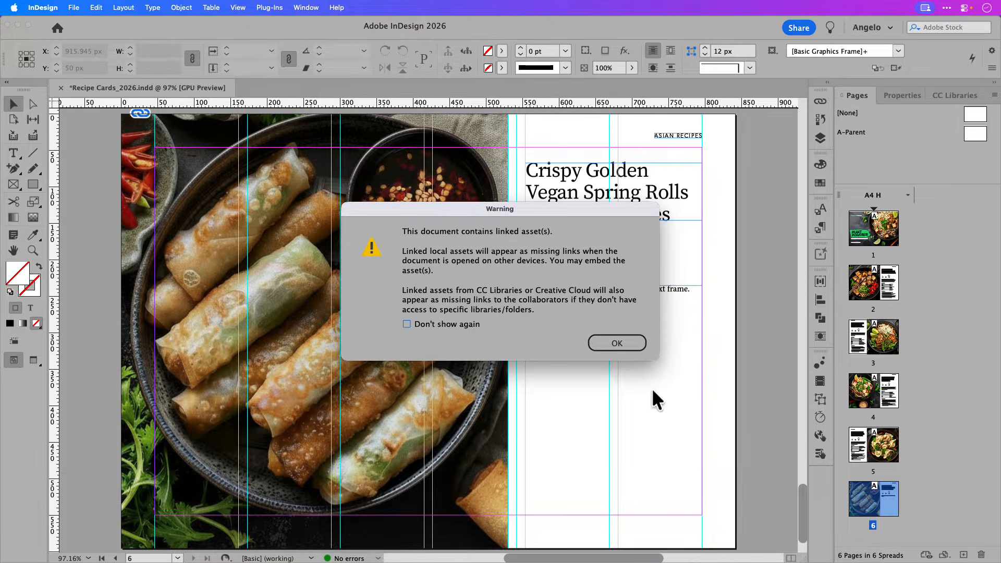
pyautogui.click(633, 347)
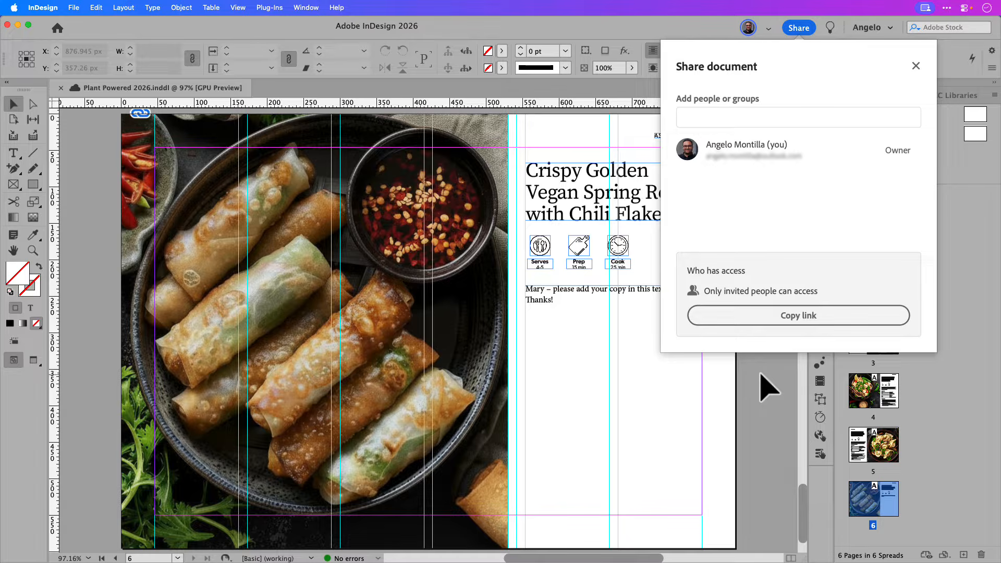
# - Invite the collaborator's e-mail to edit Plant Powered 2026, with a message requesting a copy review and the final recipe on Page 6
pyautogui.click(786, 118)
pyautogui.write('w')
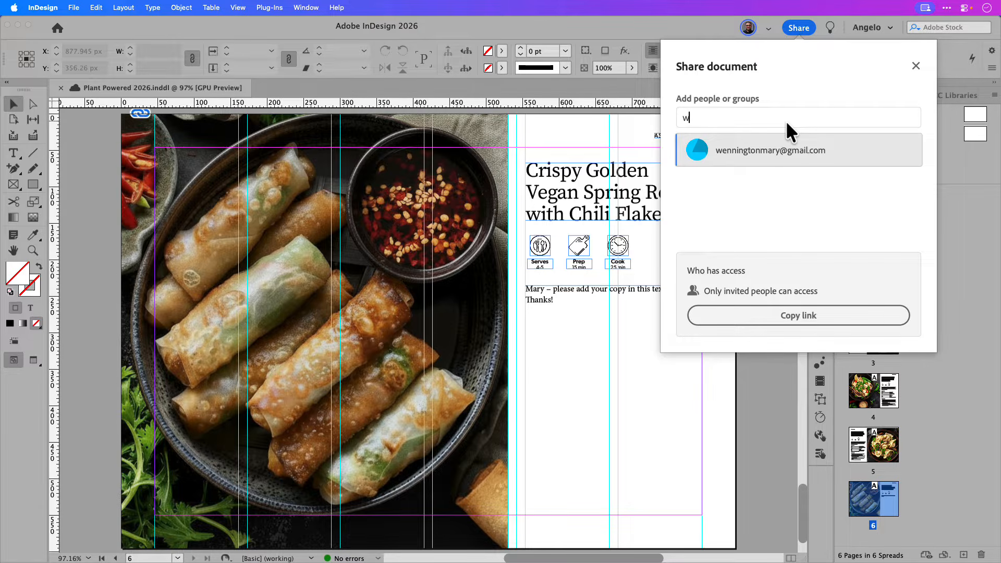
pyautogui.click(840, 159)
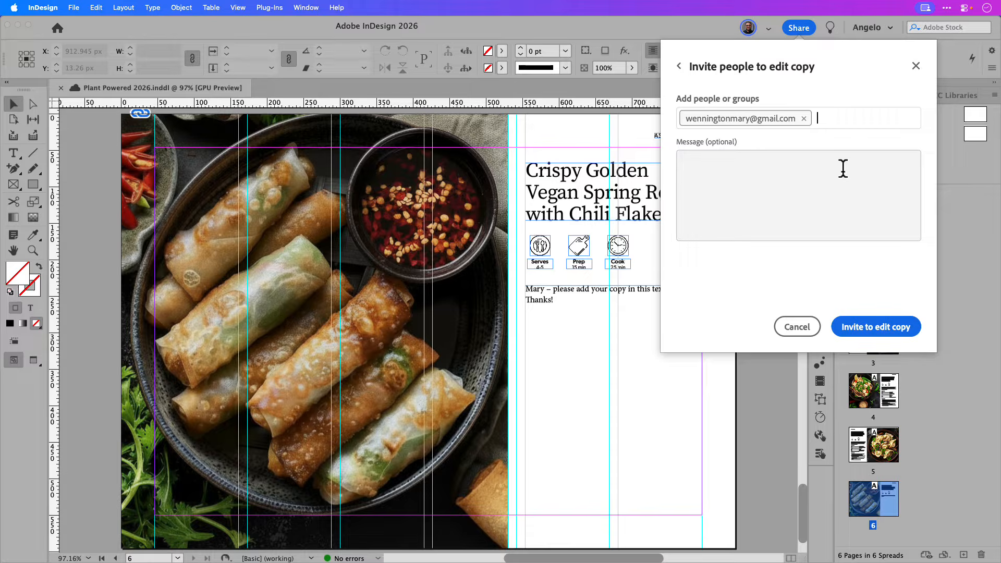
pyautogui.click(843, 169)
pyautogui.write('Hi Mary! I have designed the Plant Powered recipe cards. Could you kindly review the copy and also add the final recipe on Page 6? Thanks!')
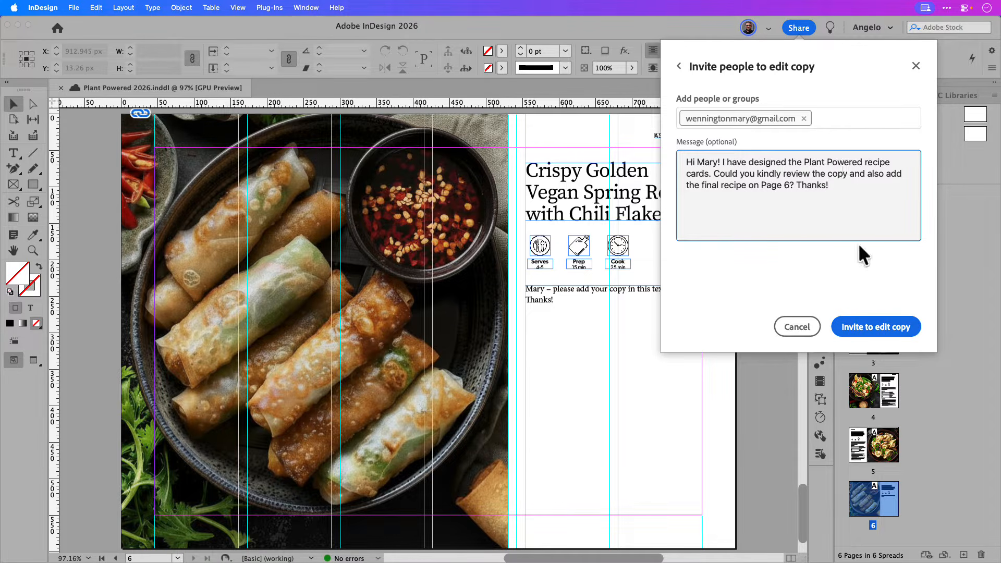
pyautogui.click(893, 328)
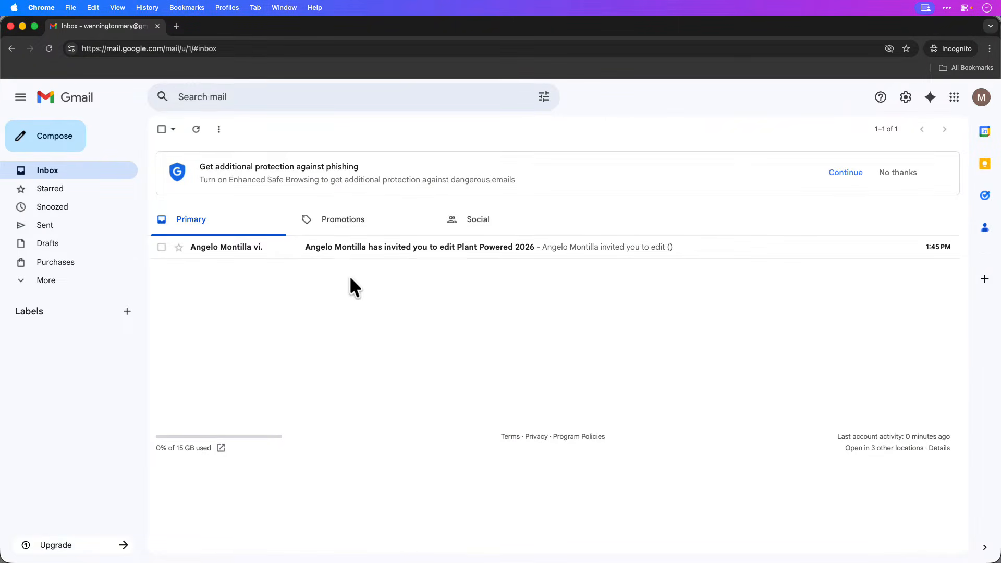
# - Switch to Gmail and open the shared Plant Powered 2026 document from the invitation e-mail
pyautogui.click(353, 250)
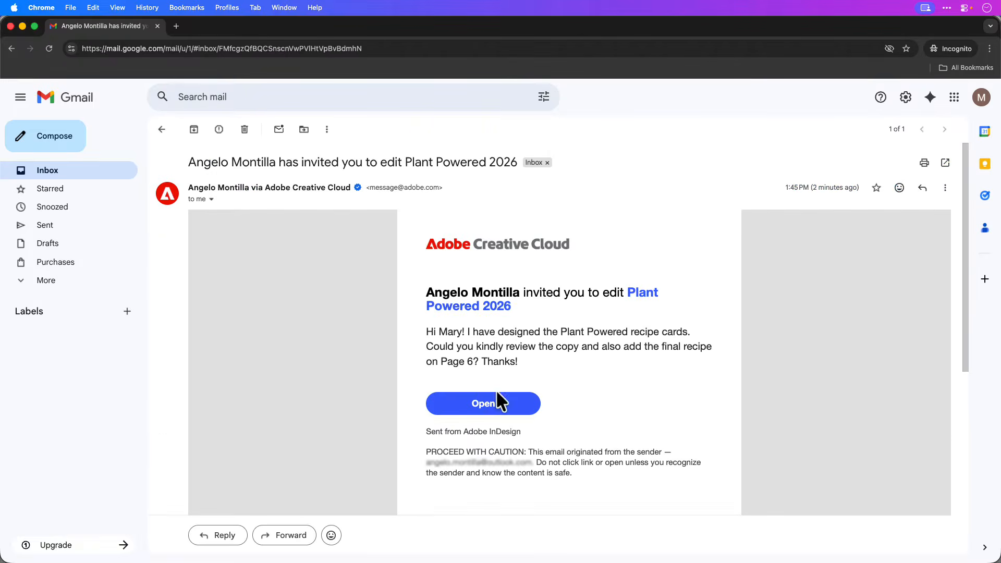
pyautogui.click(508, 407)
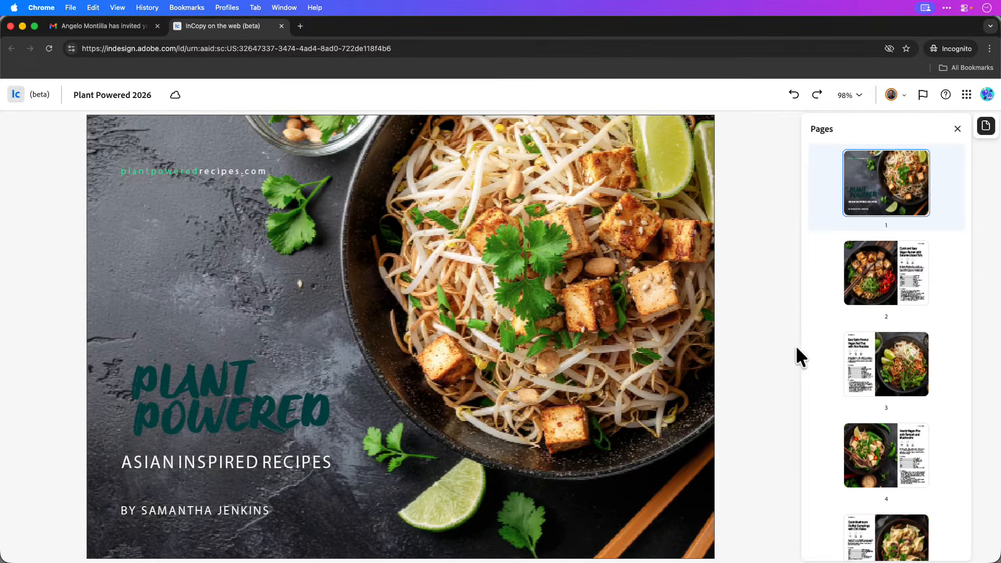
# - View pages 2 and 3, and try selecting text in the intro paragraph of the Pad Thai recipe
pyautogui.click(864, 300)
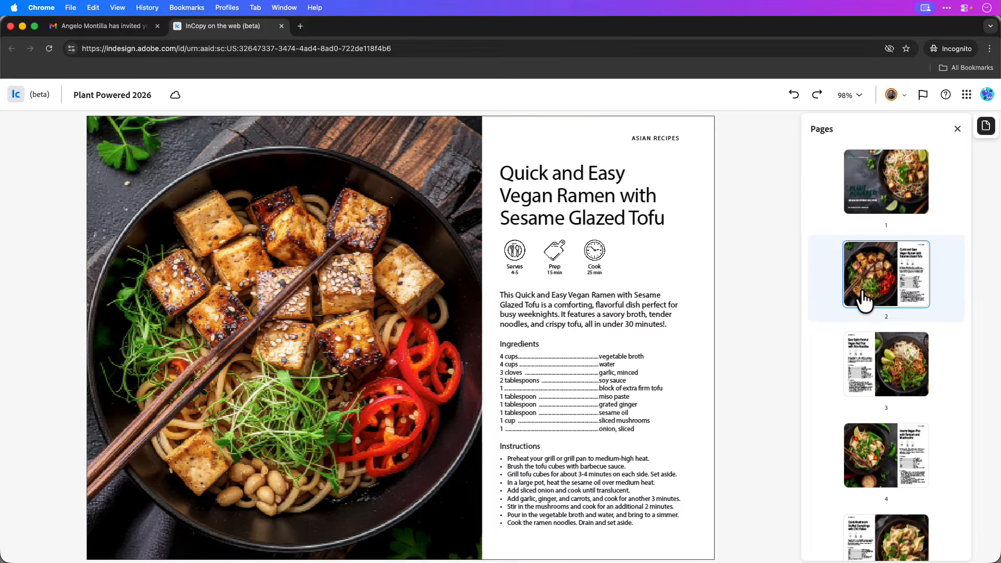
pyautogui.click(891, 401)
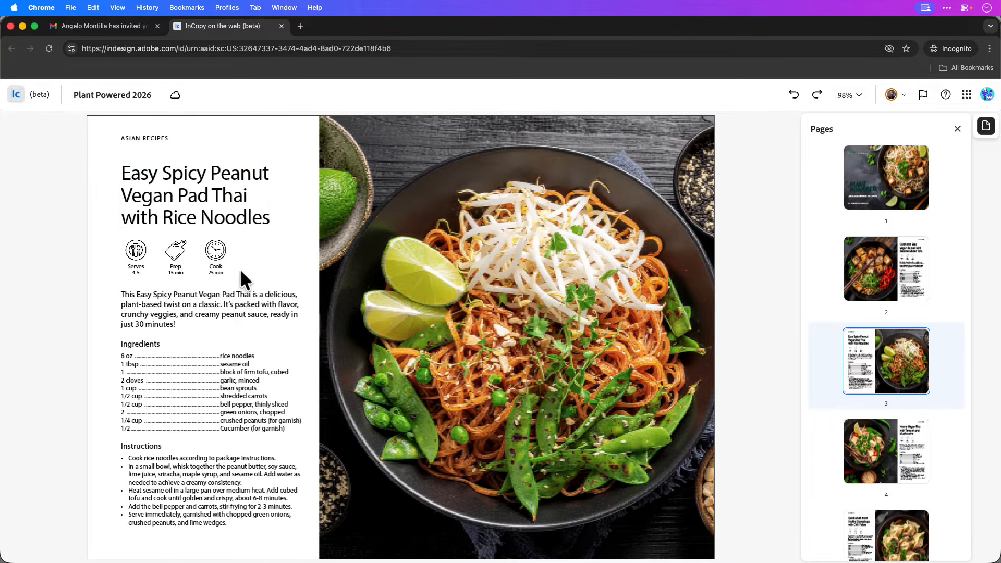
pyautogui.doubleClick(240, 315)
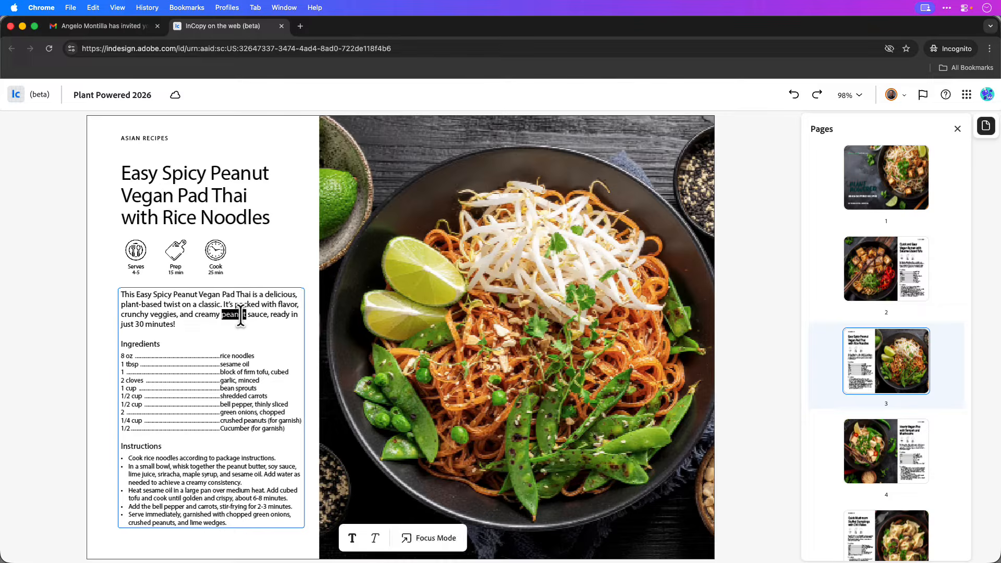
pyautogui.moveTo(260, 315); pyautogui.dragTo(191, 306)
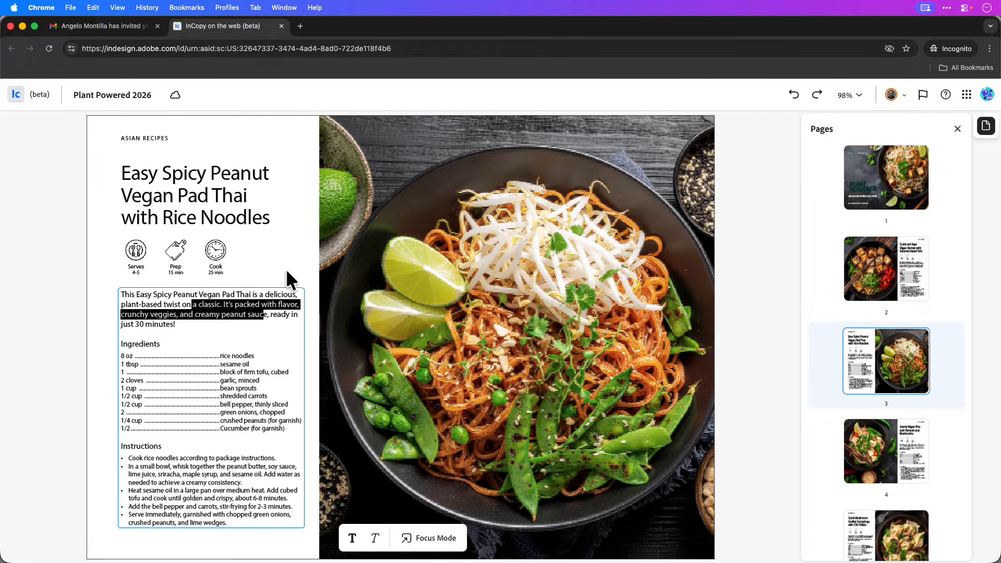
pyautogui.click(286, 268)
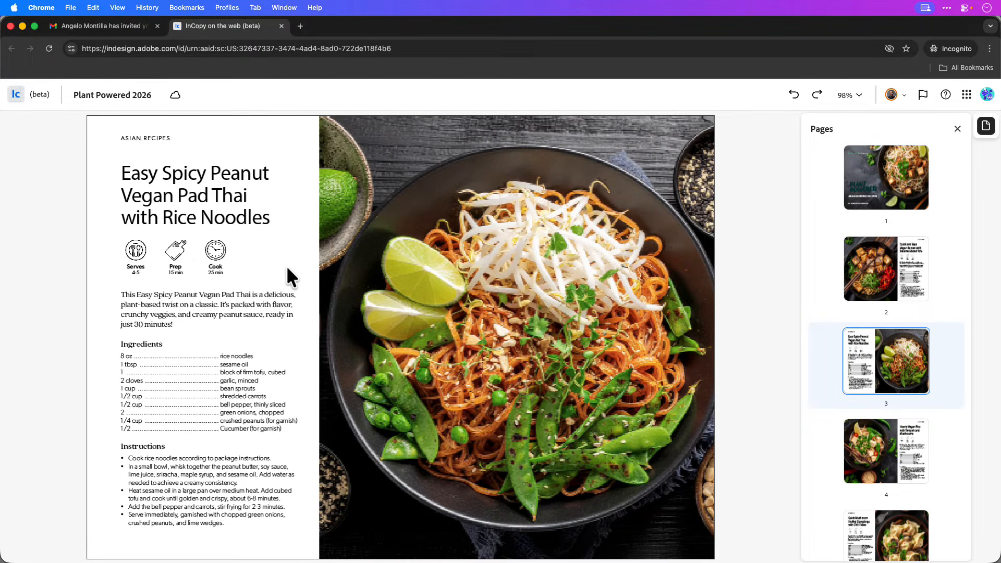
# - Replace the placeholder note in page 6's text frame with the copied spring rolls intro, ingredients and instructions
pyautogui.scroll(-3, 892, 358)
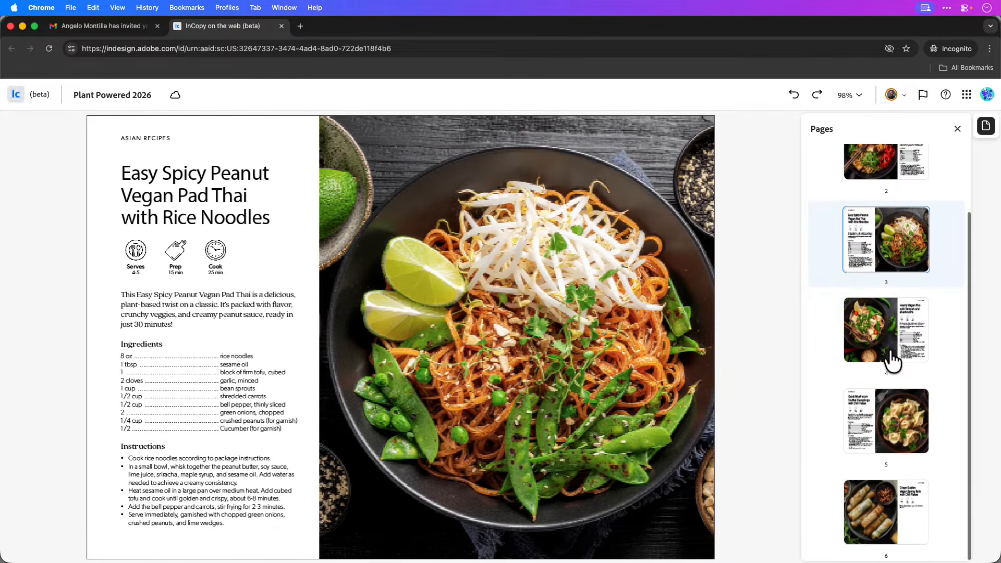
pyautogui.click(868, 519)
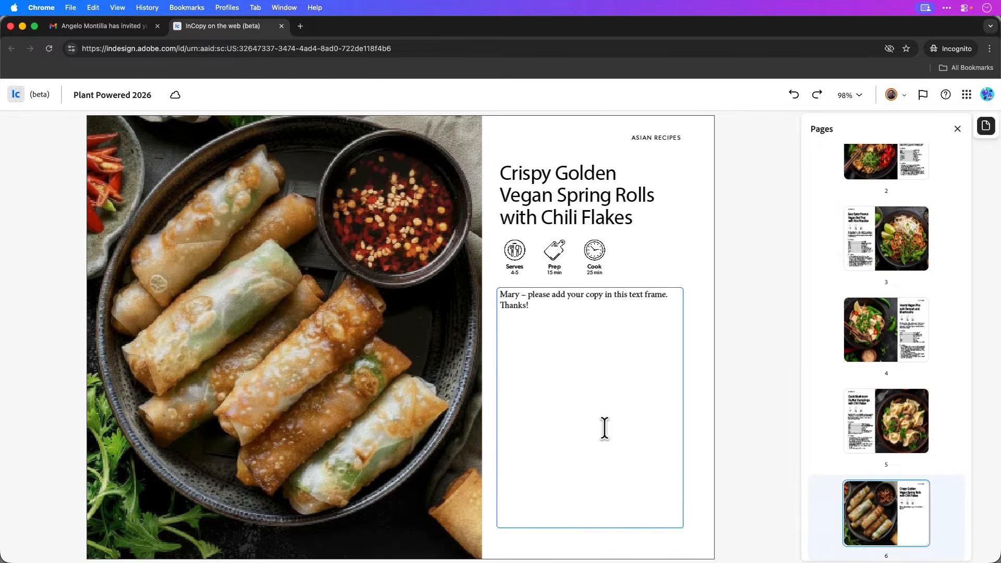
pyautogui.click(605, 427)
pyautogui.press('super+a')
pyautogui.press('BackSpace')
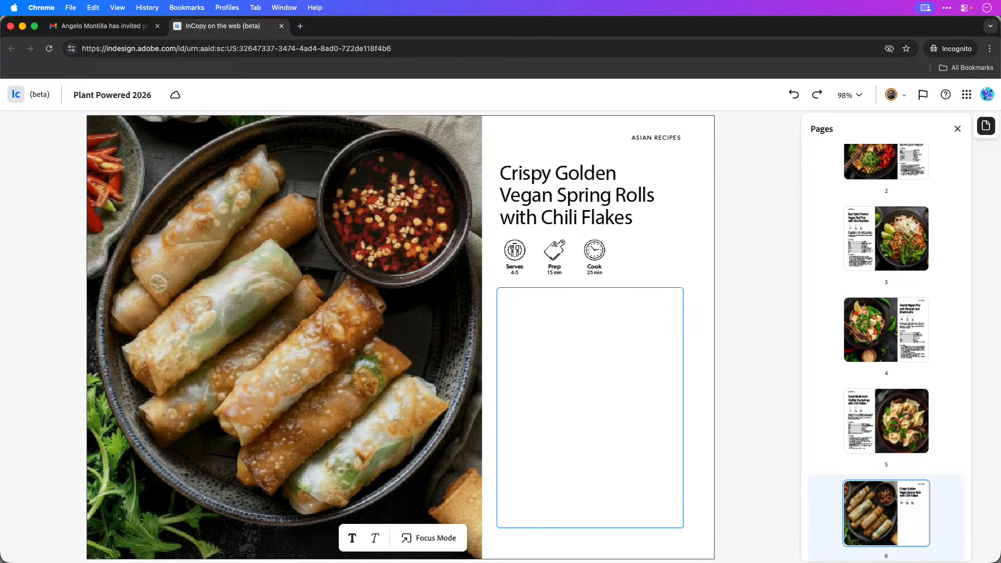
pyautogui.press('super+v')
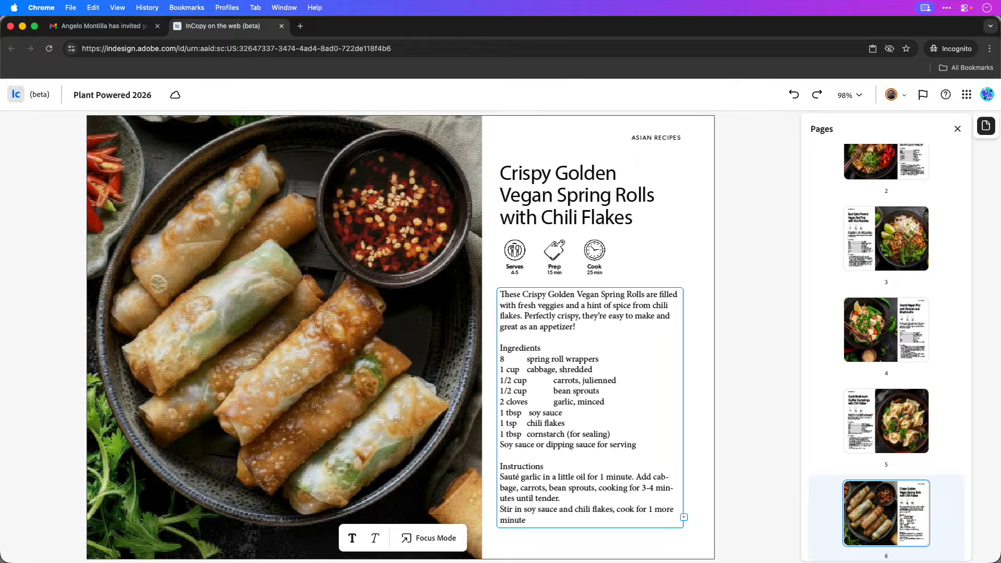
pyautogui.click(729, 411)
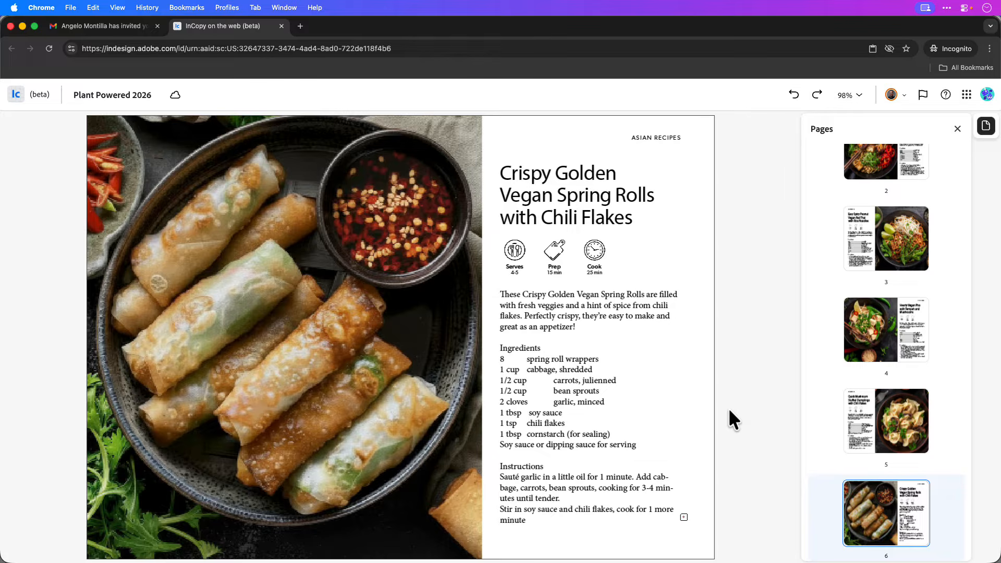
# - View page 6's spring rolls recipe text in Focus Mode, including the overset part, and return to the page layout
pyautogui.click(637, 411)
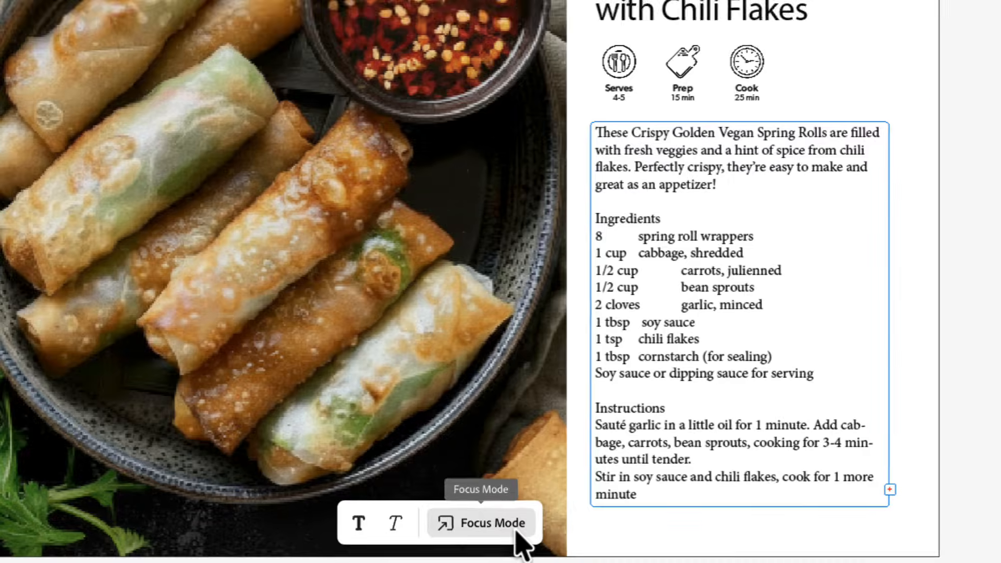
pyautogui.click(547, 528)
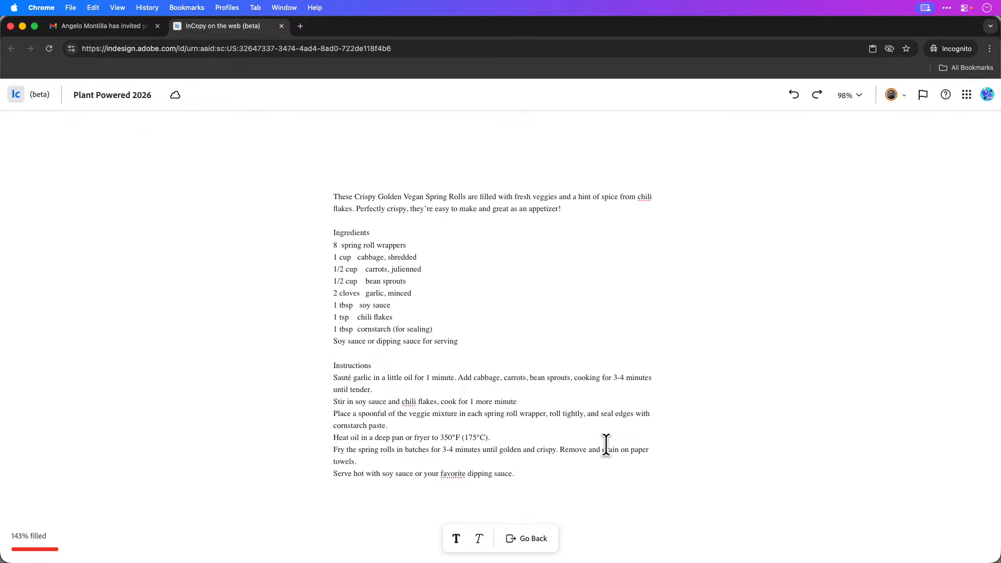
pyautogui.click(534, 540)
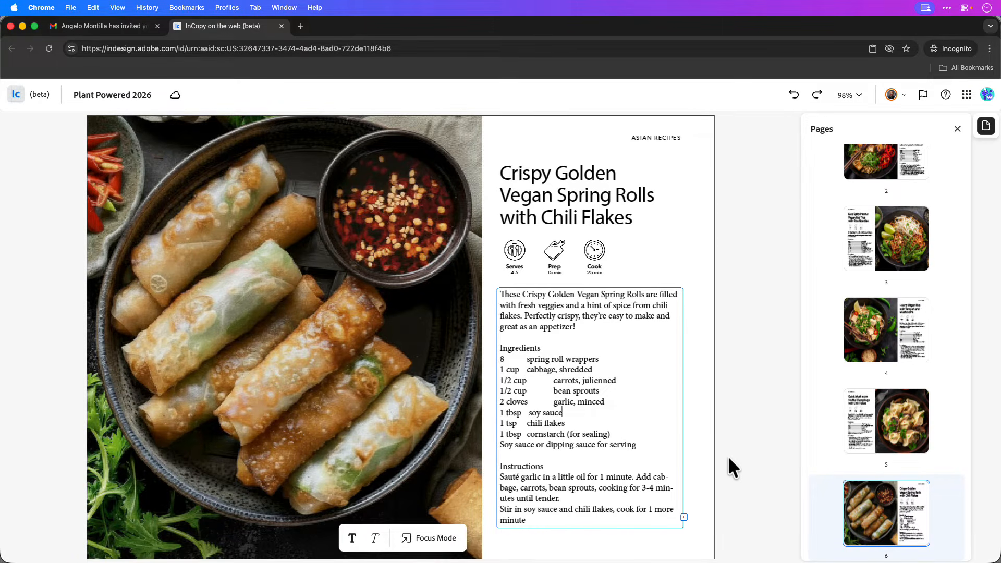
pyautogui.click(728, 485)
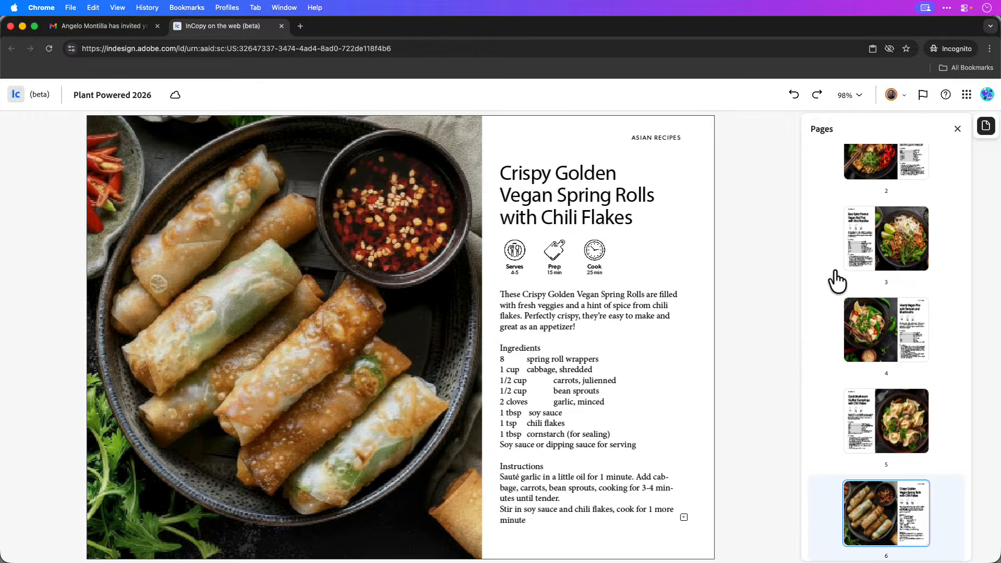
# - In page 2's ramen recipe, delete the stray period after "30 minutes!" and change the vegetable broth amount to 5 cups
pyautogui.click(890, 173)
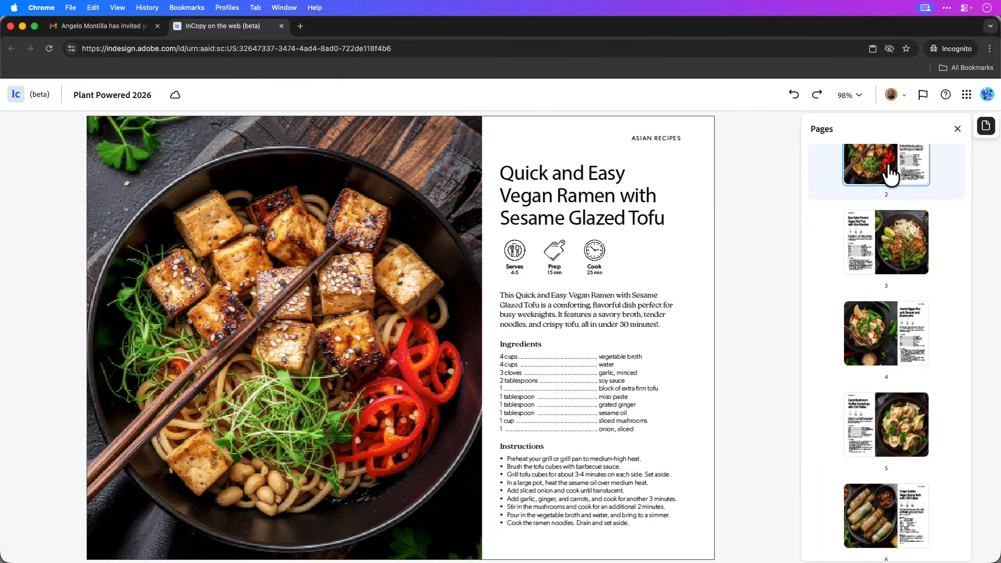
pyautogui.click(858, 96)
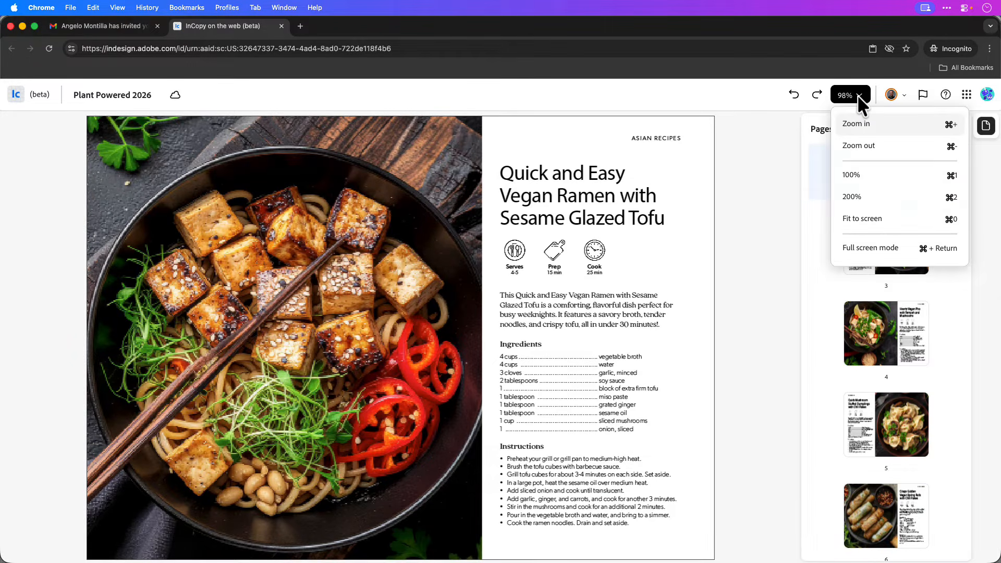
pyautogui.click(855, 198)
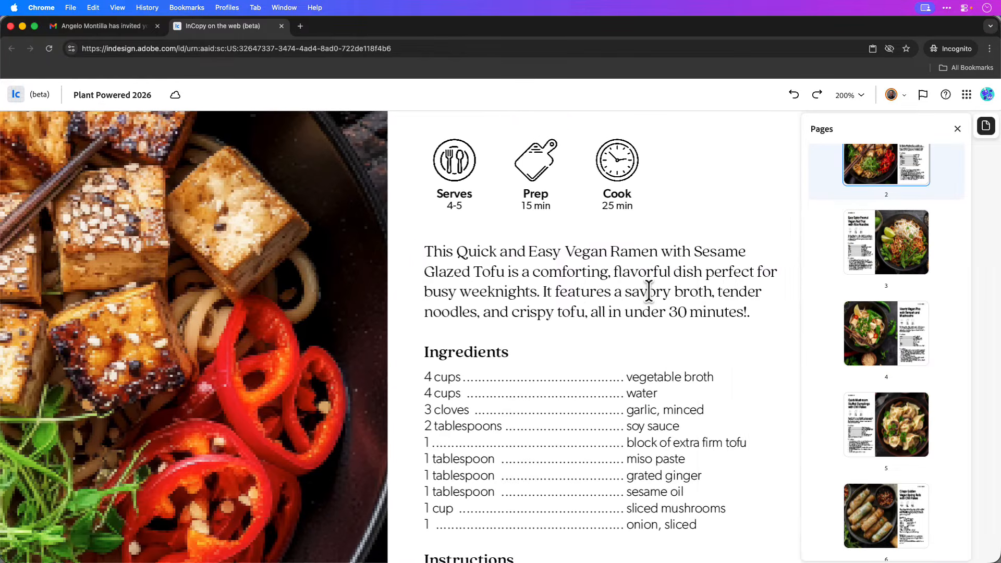
pyautogui.hscroll(3, 649, 292)
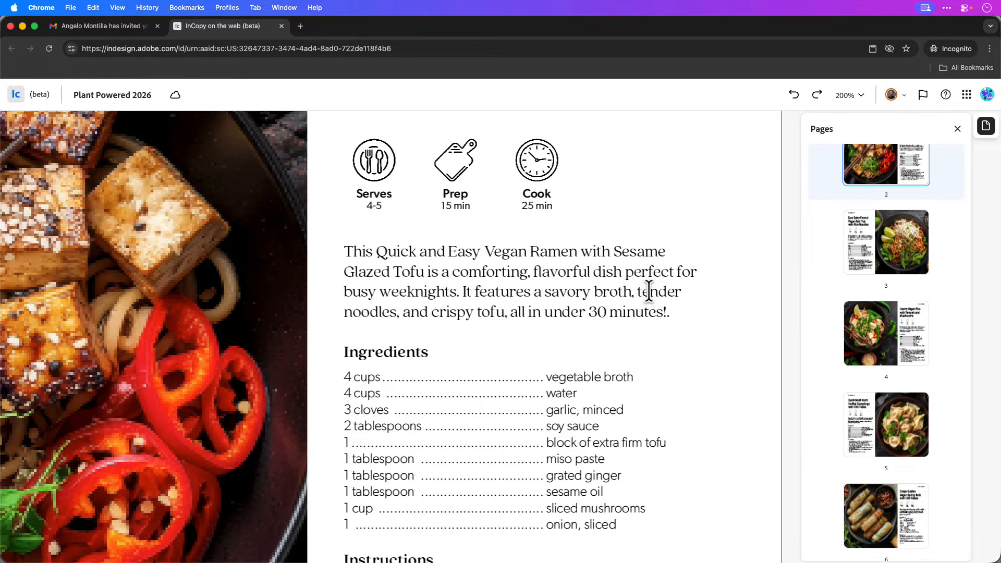
pyautogui.click(681, 313)
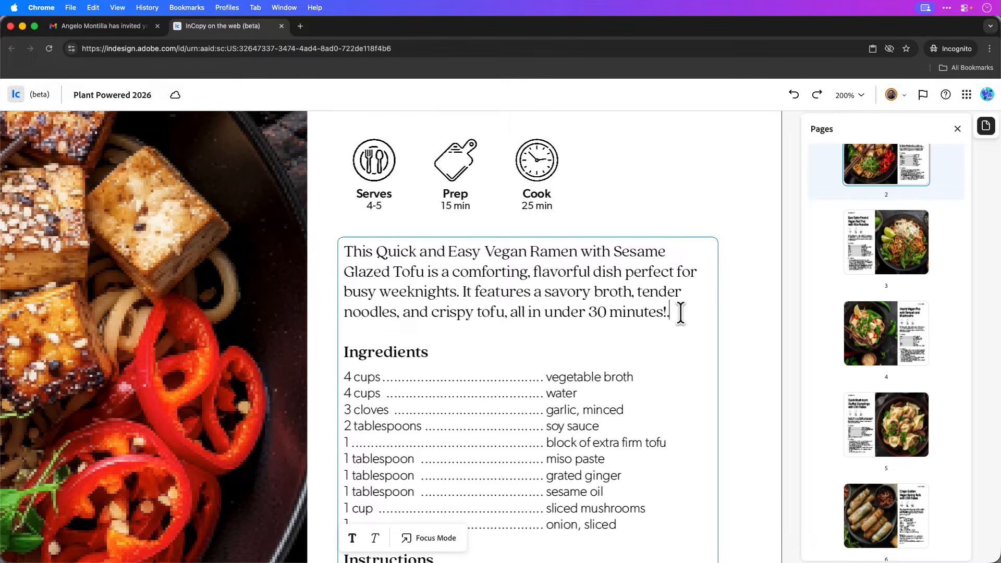
pyautogui.press('BackSpace')
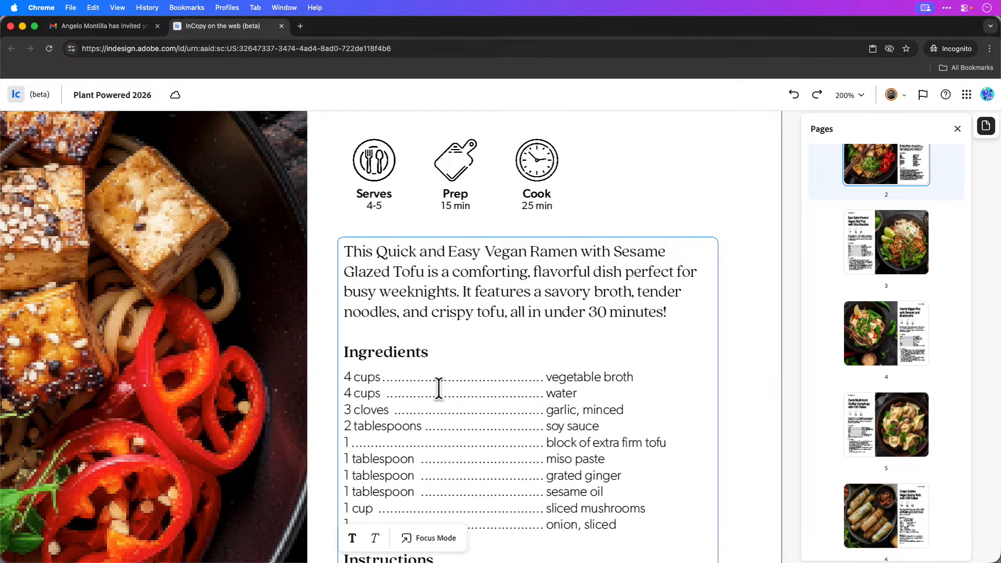
pyautogui.doubleClick(347, 377)
pyautogui.write('5')
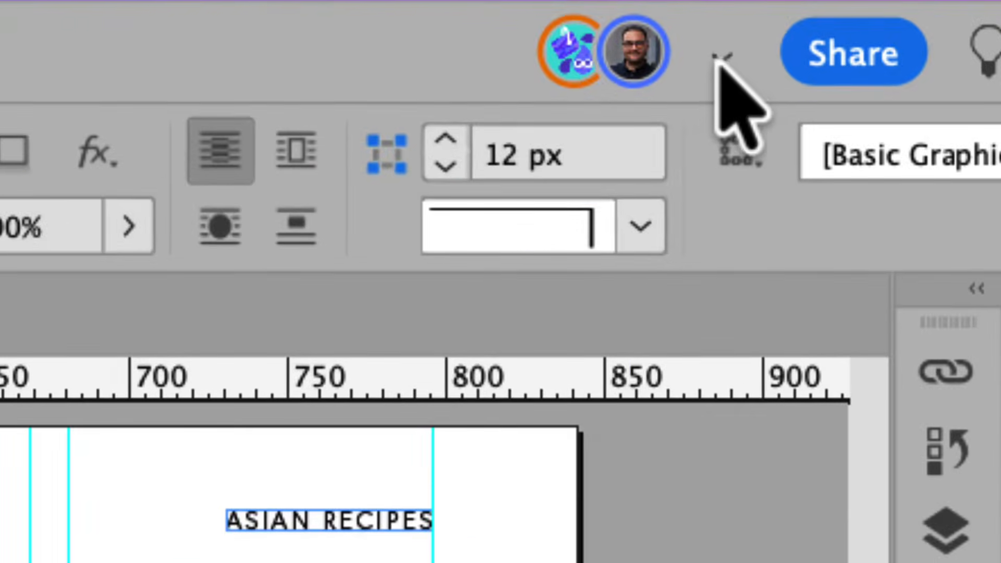
# - Switch to InDesign and view the list of people currently in the shared document
pyautogui.click(737, 48)
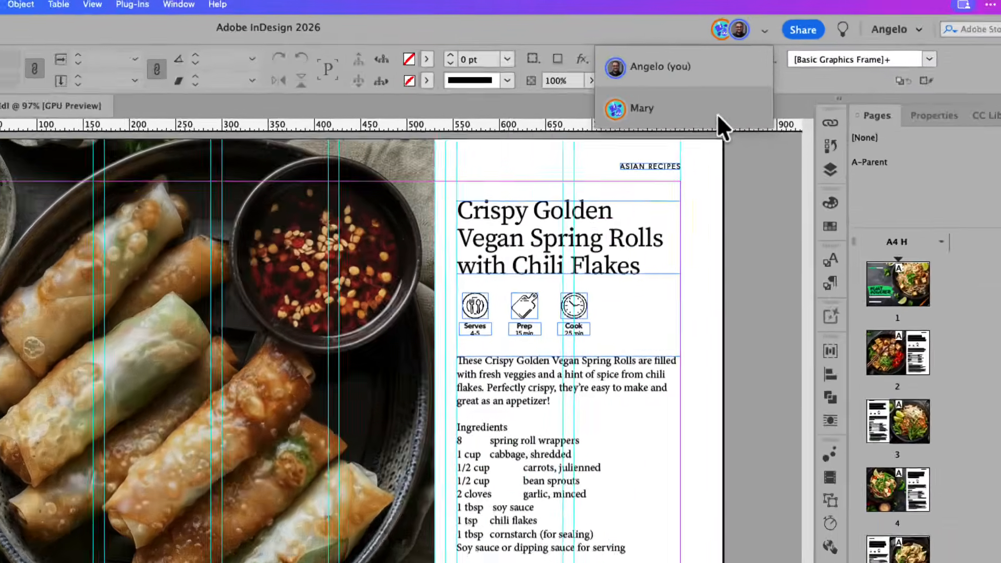
pyautogui.click(747, 237)
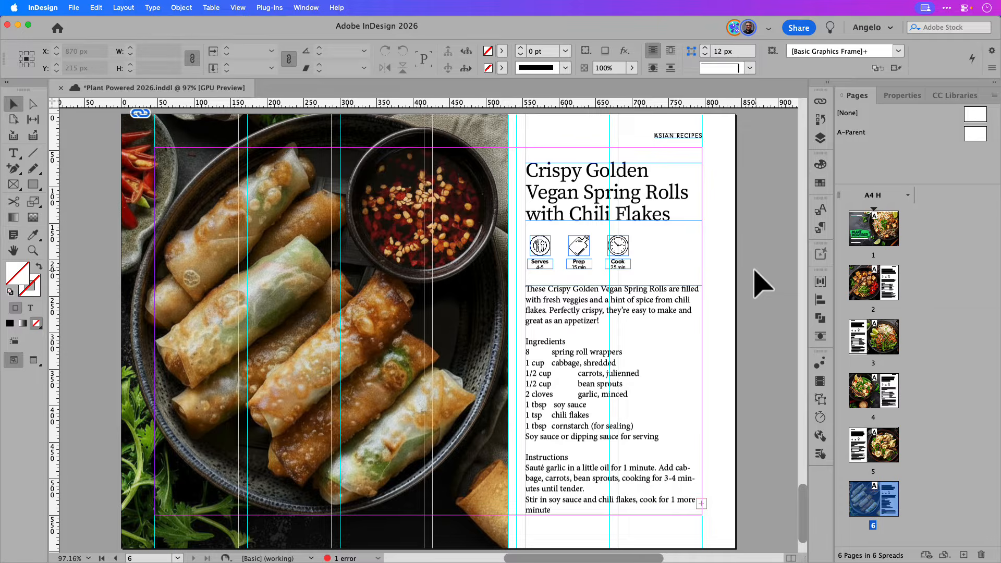
# - Apply the Body Copy paragraph style to the intro paragraph of page 6's spring rolls recipe
pyautogui.click(688, 327)
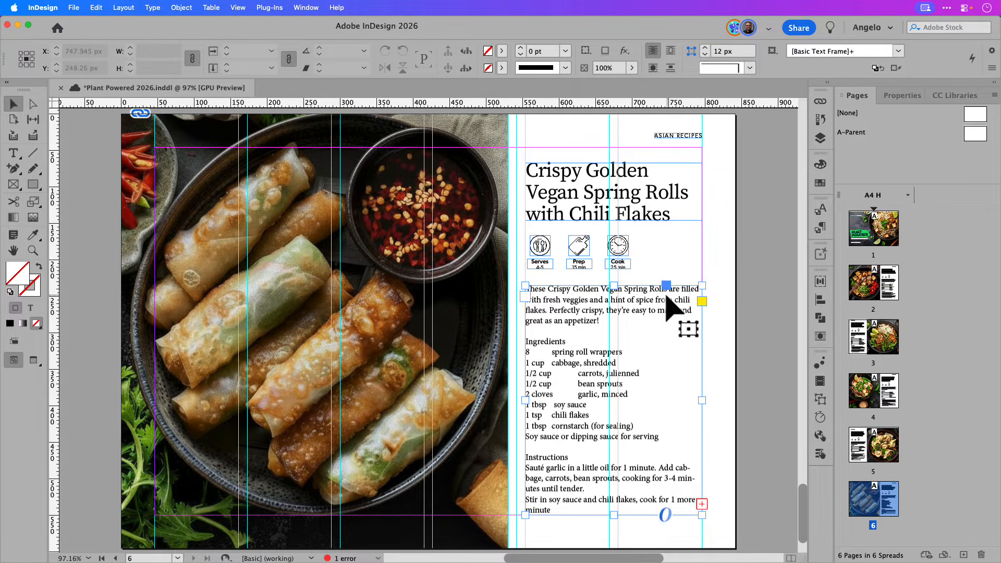
pyautogui.doubleClick(635, 311)
pyautogui.moveTo(601, 322); pyautogui.dragTo(520, 286)
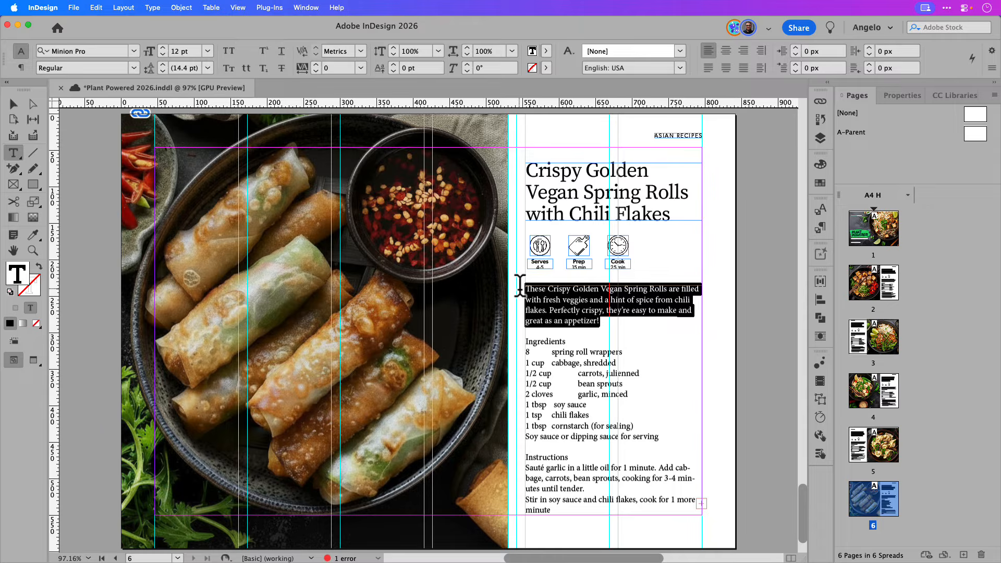
pyautogui.click(814, 233)
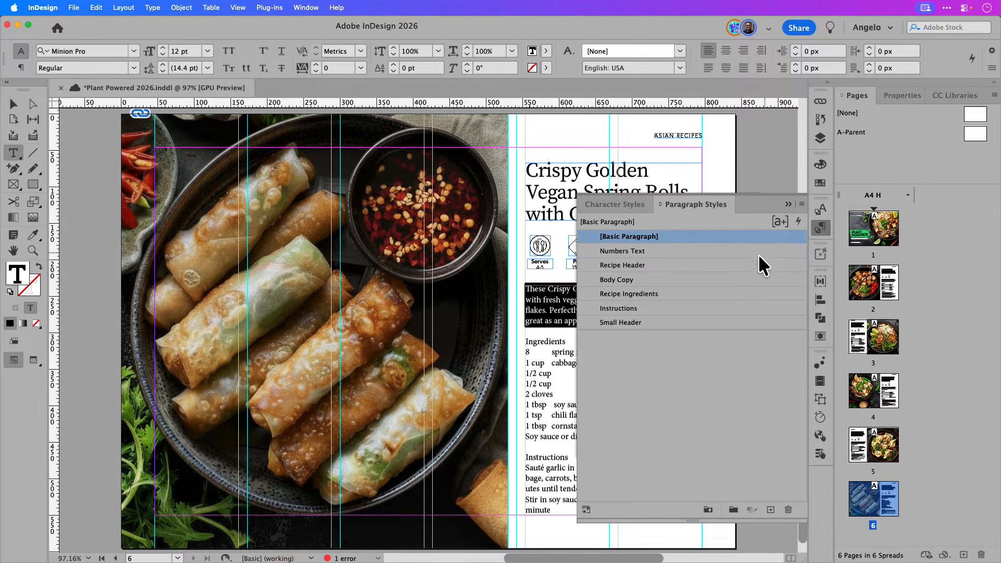
pyautogui.click(637, 280)
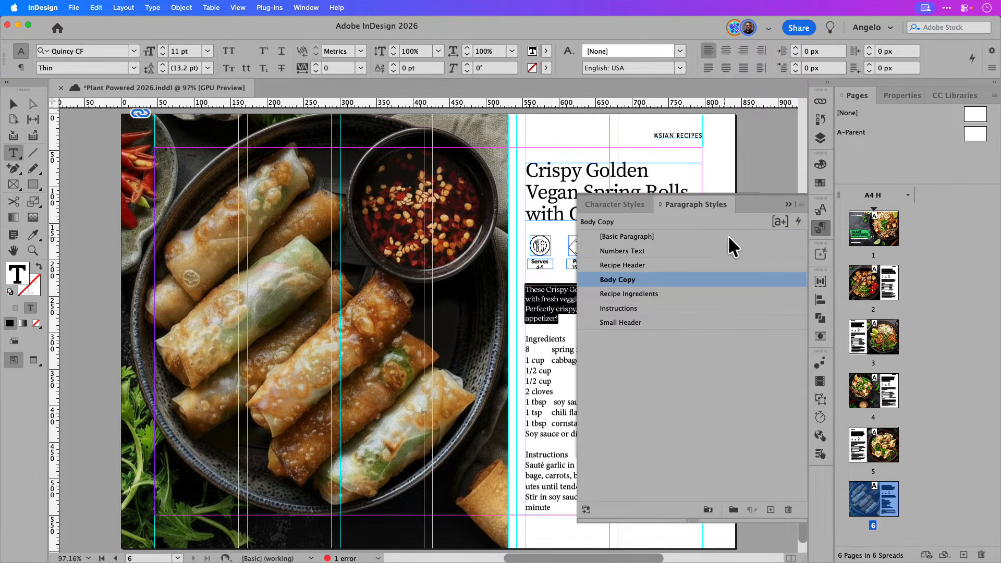
pyautogui.click(819, 228)
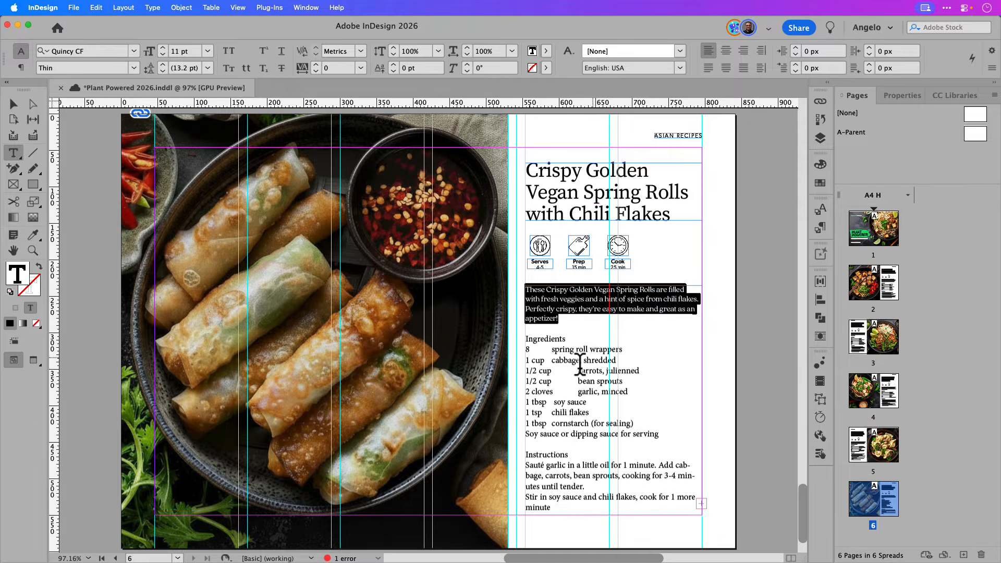
# - Apply the Small Header paragraph style to the Ingredients heading on page 6
pyautogui.click(553, 338)
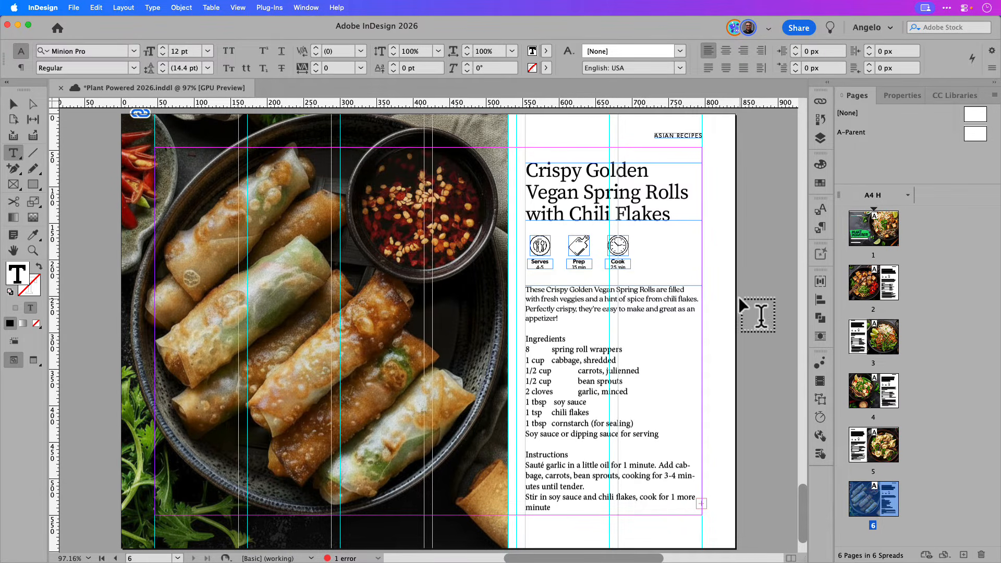
pyautogui.click(820, 229)
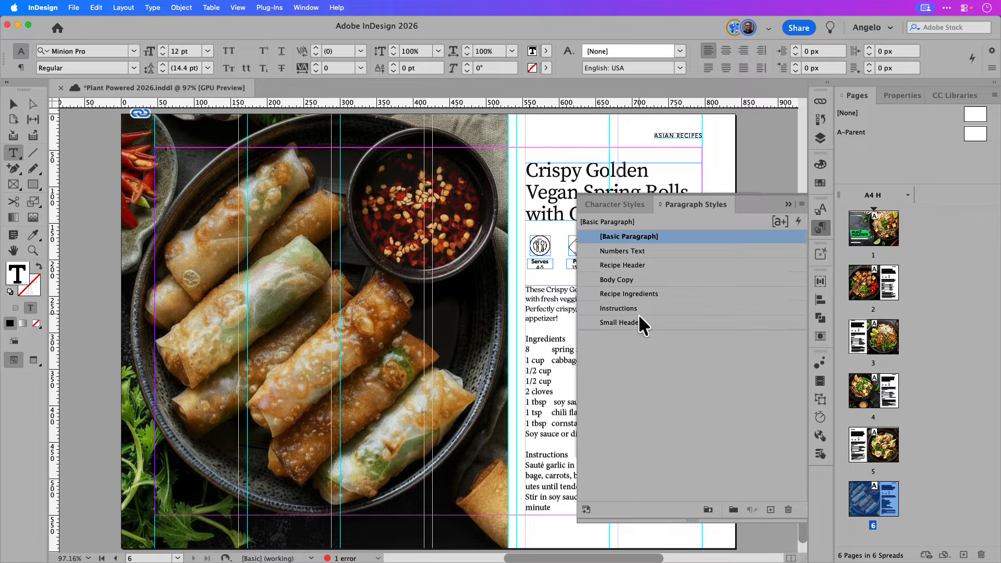
pyautogui.click(626, 327)
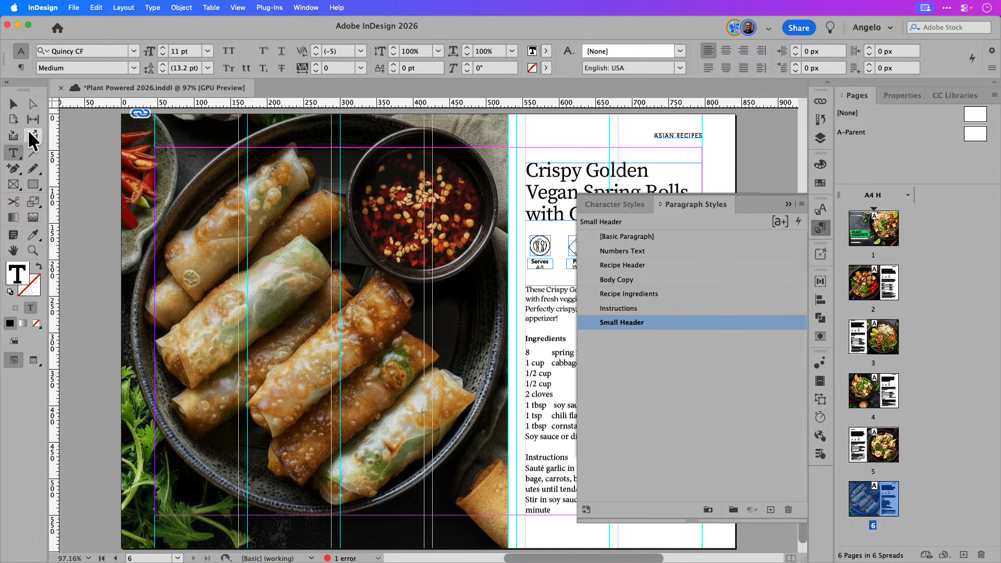
# - Apply the Recipe Ingredients paragraph style to all the ingredient lines, from the spring roll wrappers to the dipping sauce
pyautogui.click(13, 104)
pyautogui.moveTo(391, 284); pyautogui.dragTo(257, 279)
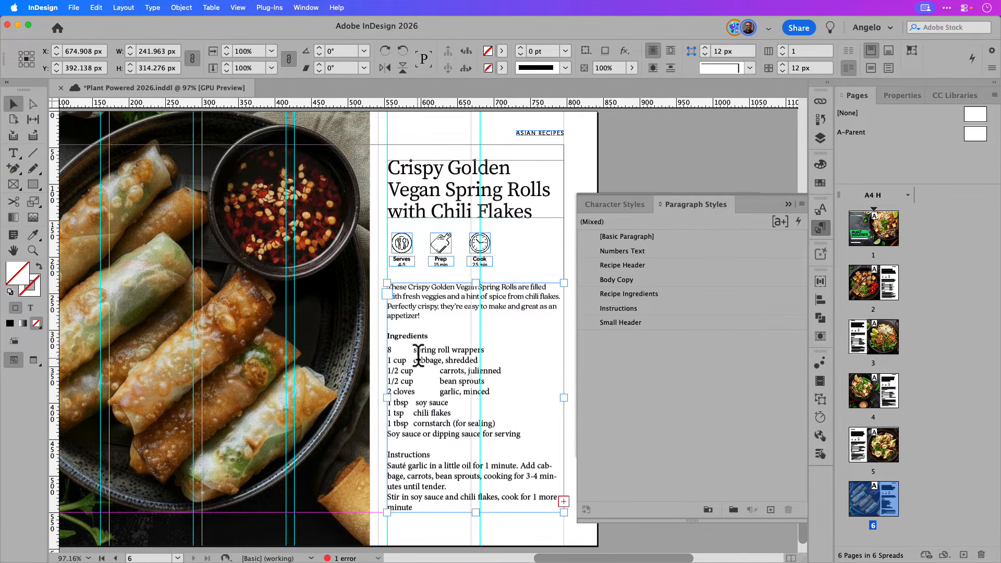
pyautogui.doubleClick(522, 434)
pyautogui.moveTo(521, 434); pyautogui.dragTo(381, 346)
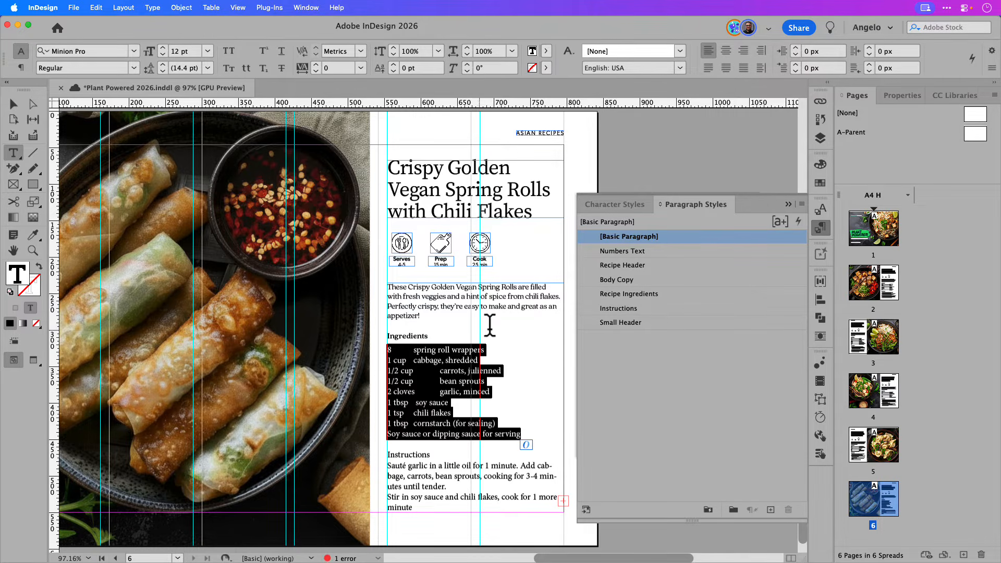
pyautogui.click(622, 295)
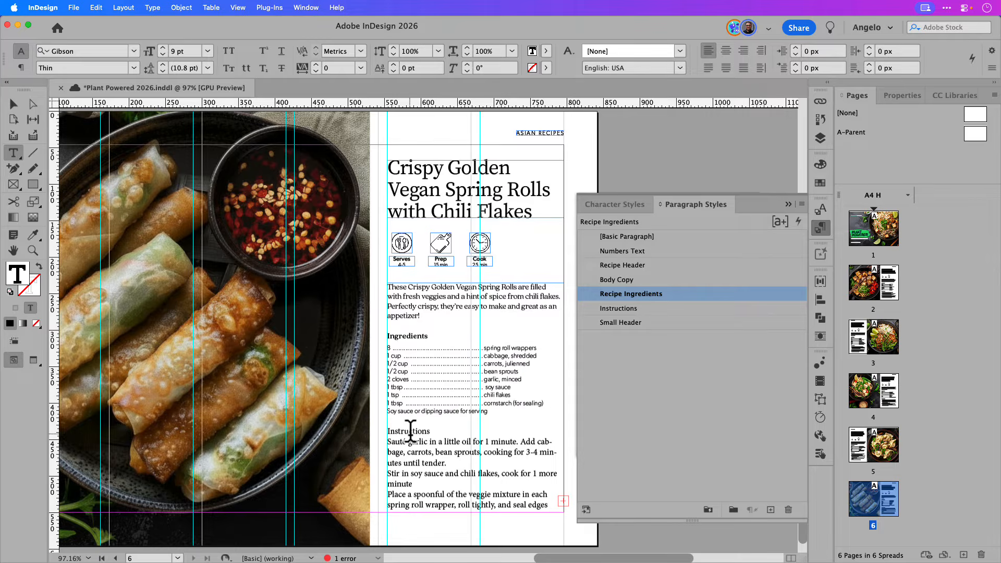
# - Apply the Small Header style to the Instructions heading and the Instructions style to the visible cooking steps below it
pyautogui.click(410, 432)
pyautogui.click(628, 323)
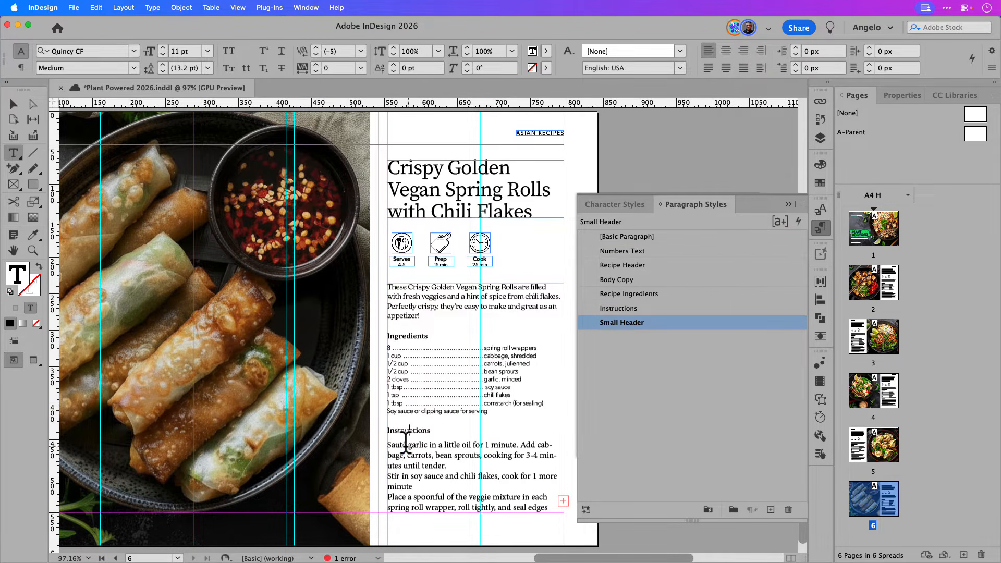
pyautogui.moveTo(388, 445); pyautogui.dragTo(555, 505)
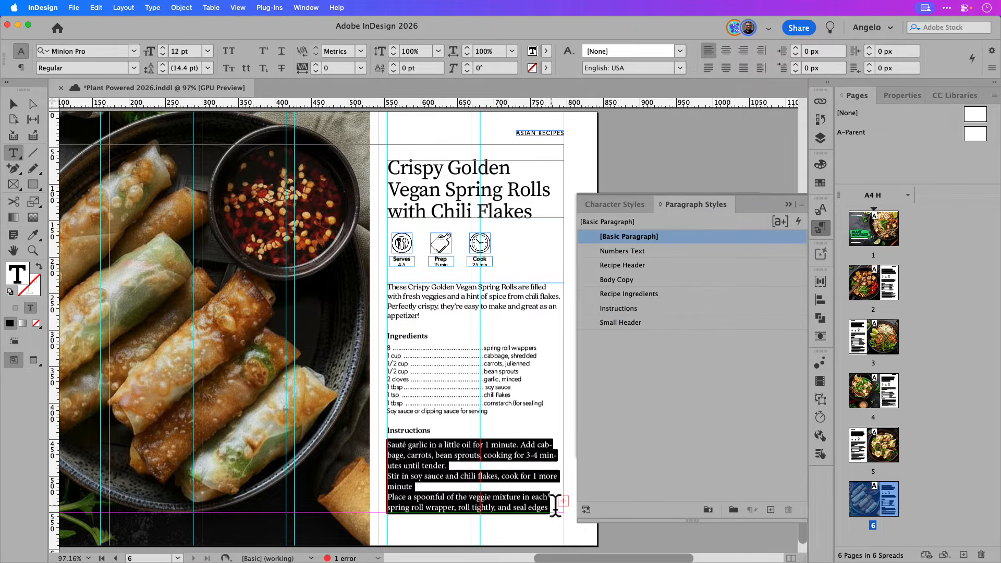
pyautogui.click(618, 309)
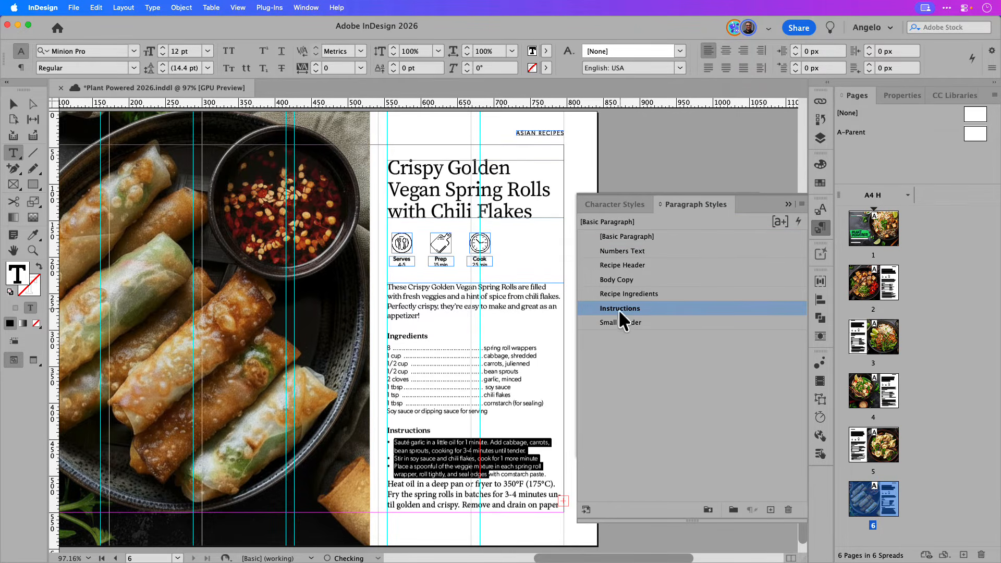
# - Extend the recipe text frame downward to show the overset text and apply the Instructions style to the remaining cooking steps
pyautogui.click(13, 104)
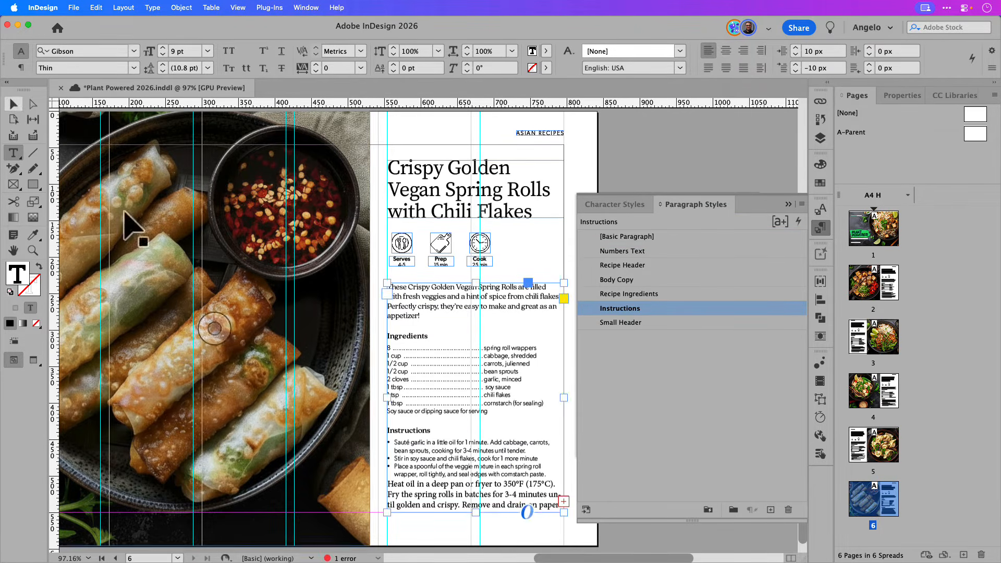
pyautogui.moveTo(474, 512); pyautogui.dragTo(476, 549)
pyautogui.doubleClick(417, 537)
pyautogui.moveTo(417, 537); pyautogui.dragTo(384, 482)
pyautogui.click(626, 308)
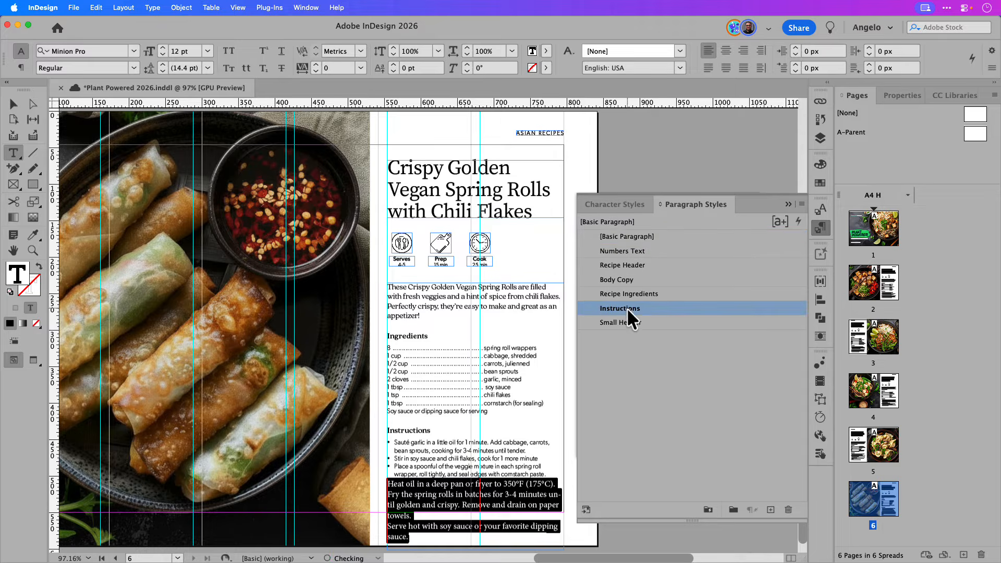
# - Fit the recipe text frame's height to its content and deselect it
pyautogui.click(13, 105)
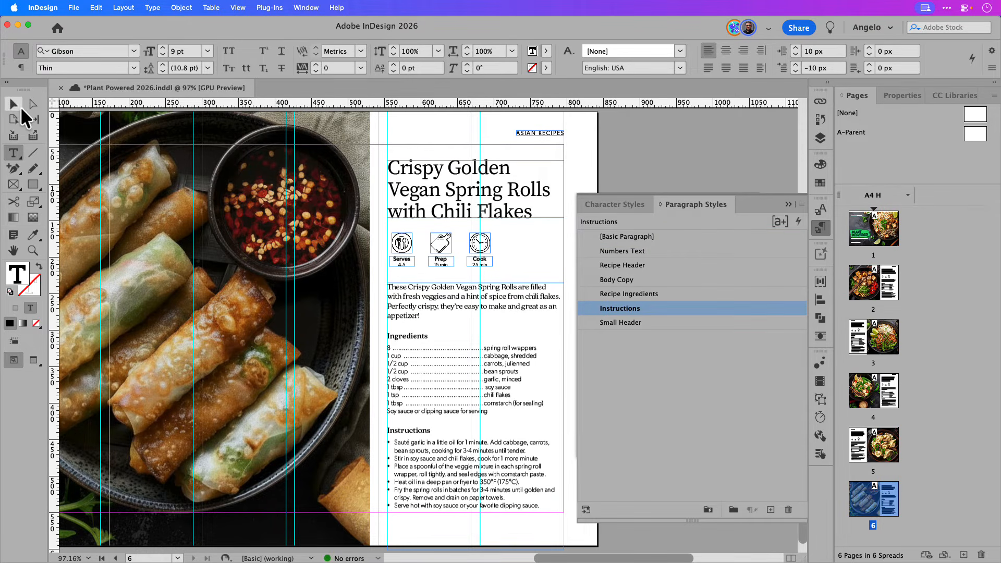
pyautogui.doubleClick(475, 548)
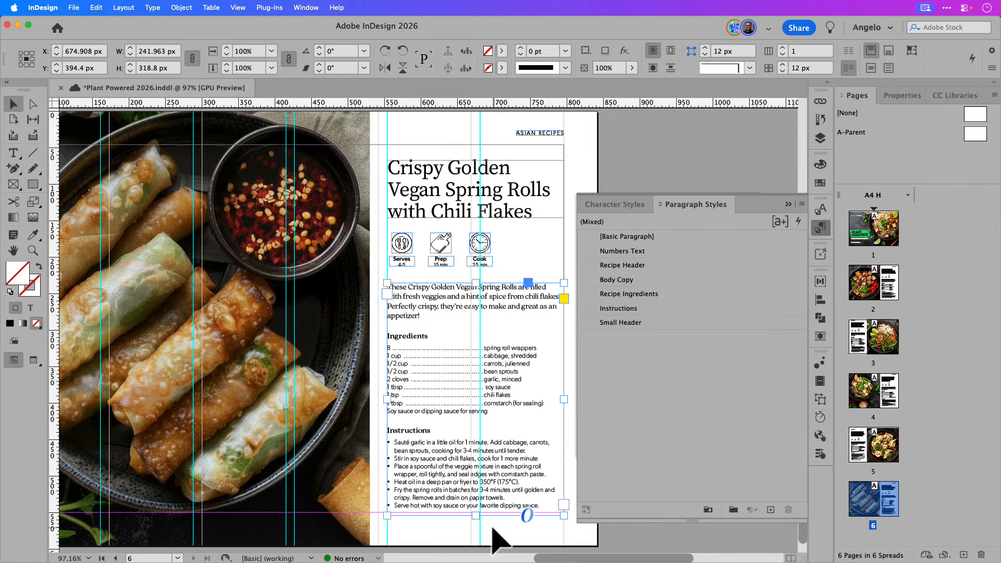
pyautogui.click(493, 528)
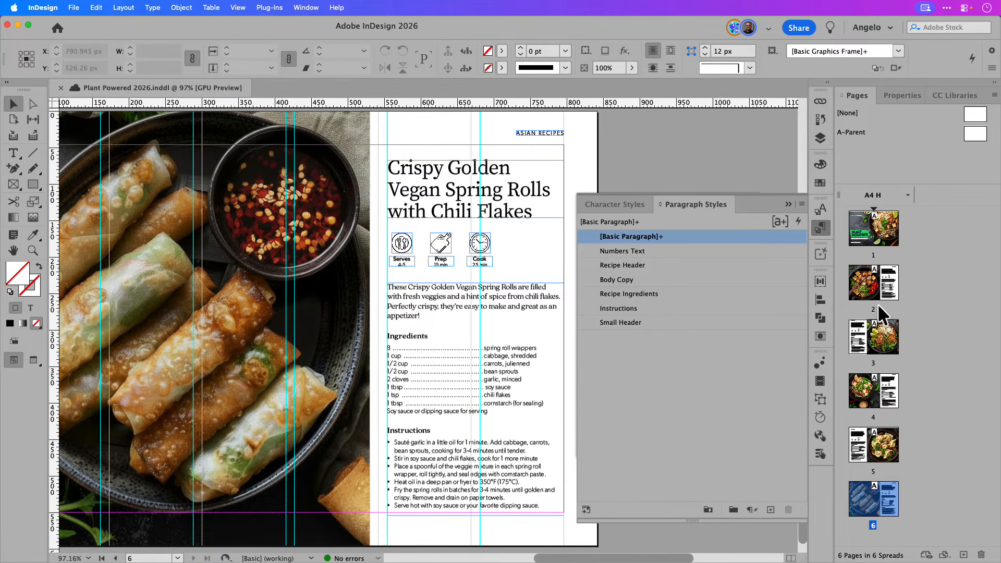
# - Open page 2 to check the collaborator's edits to the ramen recipe
pyautogui.doubleClick(879, 284)
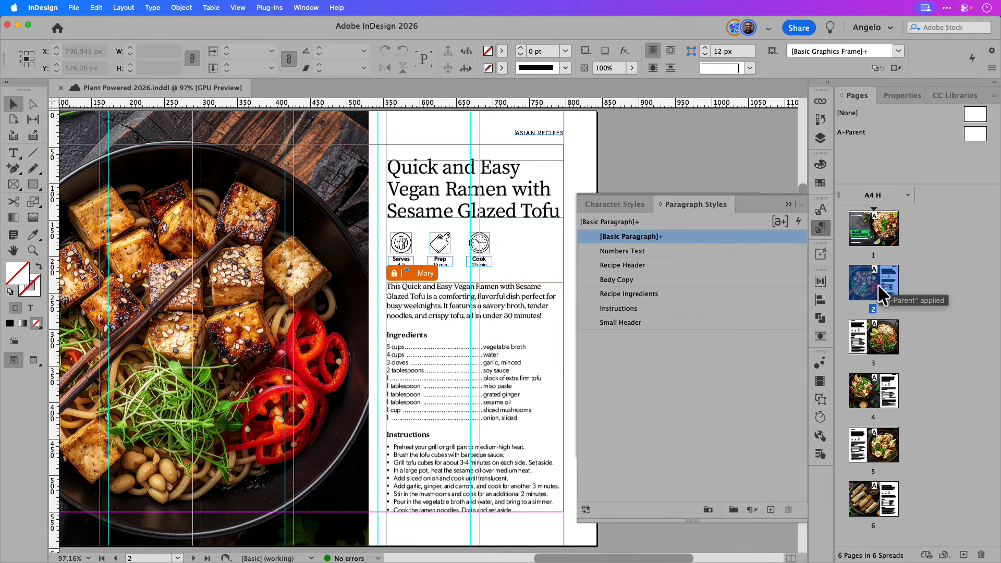